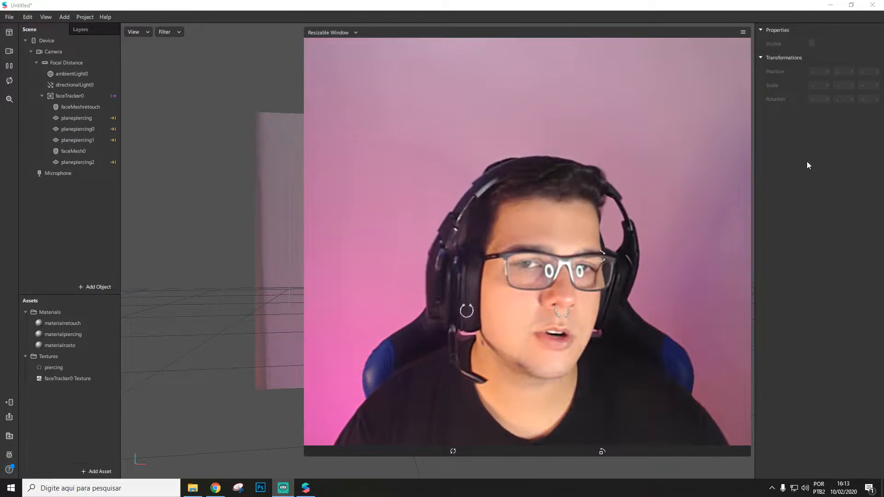
# Close the open project without saving its changes and create a new blank project
pyautogui.click(881, 5)
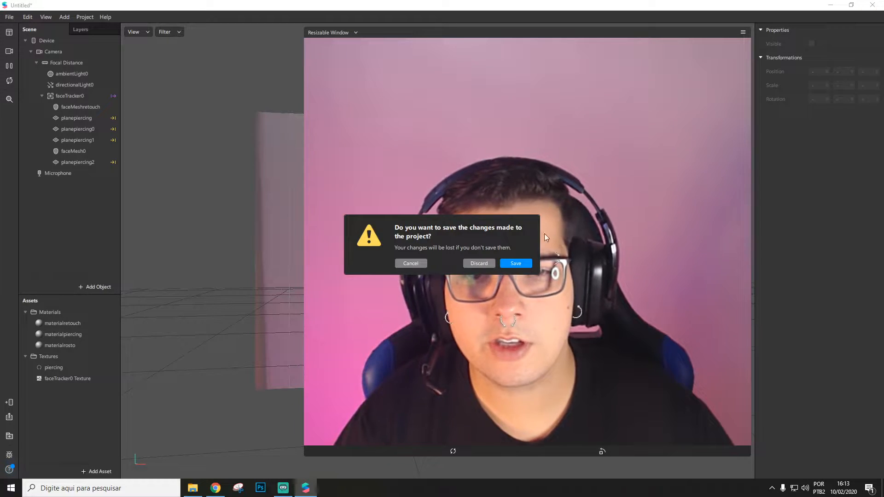
pyautogui.click(483, 264)
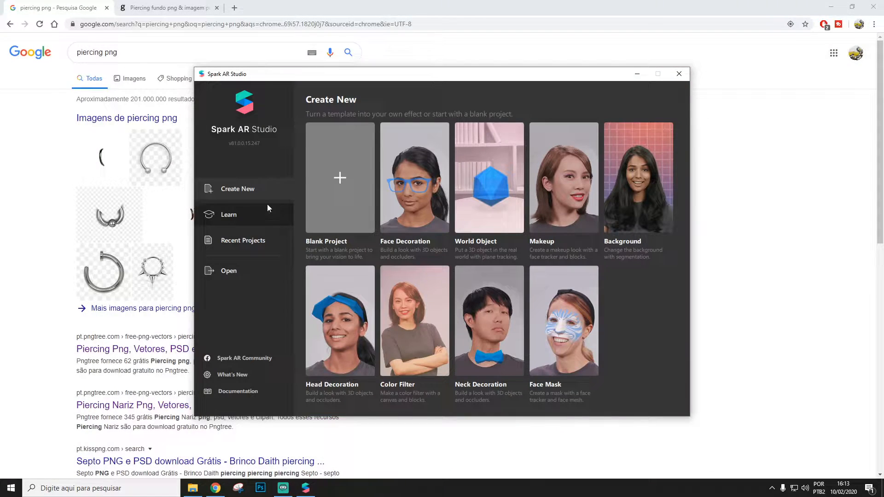
pyautogui.click(341, 175)
pyautogui.doubleClick(411, 58)
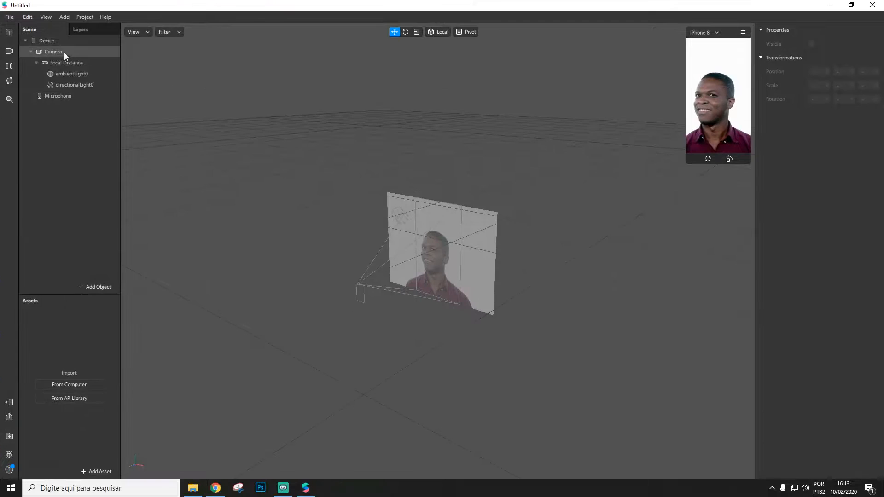
# Use the c922 Pro Stream Webcam as the camera source and enlarge the preview as a Resizable Window
pyautogui.click(9, 51)
pyautogui.click(53, 67)
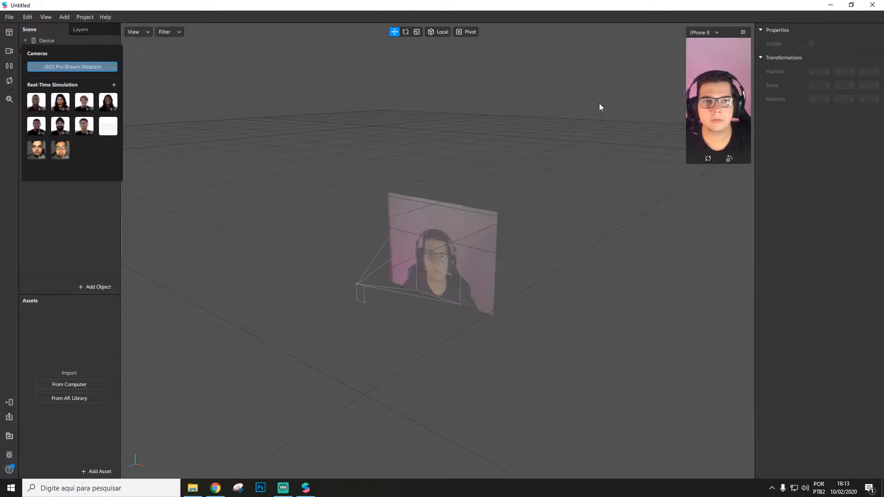
pyautogui.click(703, 32)
pyautogui.click(704, 63)
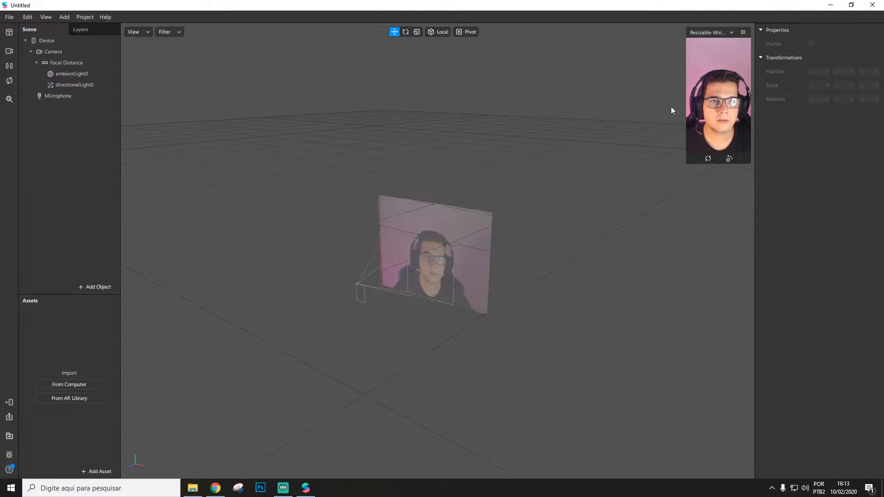
pyautogui.moveTo(688, 104); pyautogui.dragTo(484, 362)
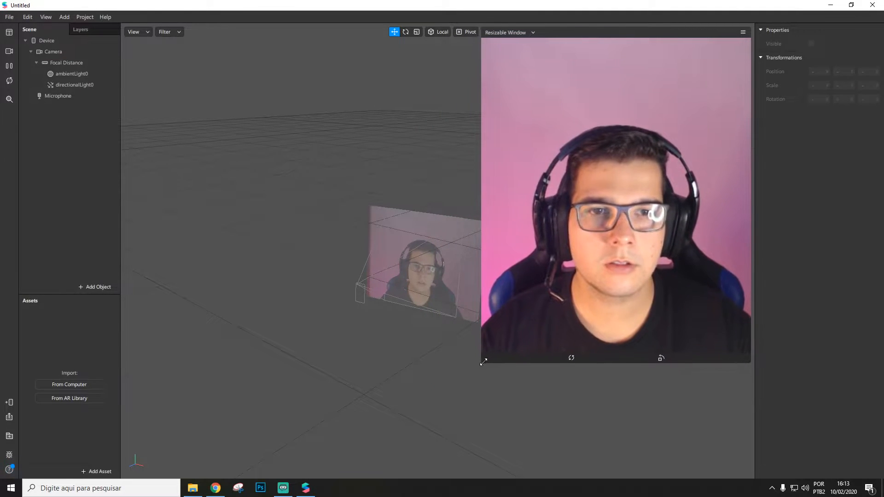
# Switch to Chrome and look over piercing PNG images in the Google results and on the gratispng page
pyautogui.hotkey('alt', 'Tab')
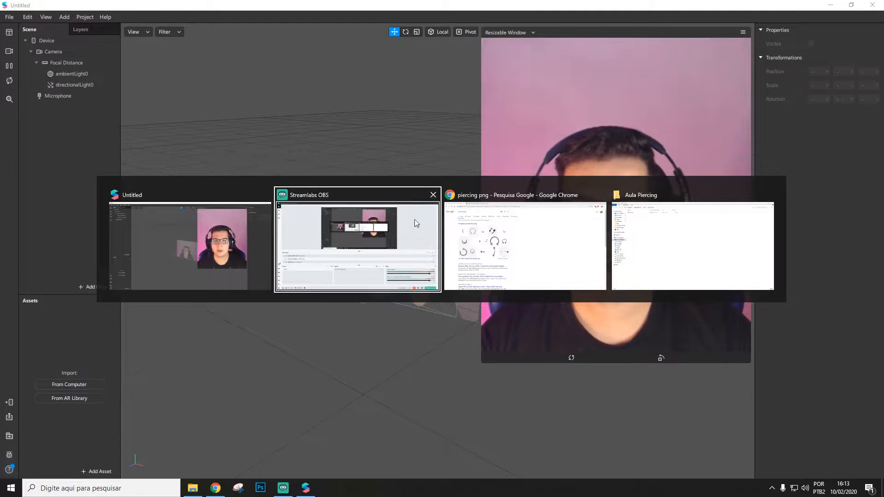
pyautogui.click(515, 227)
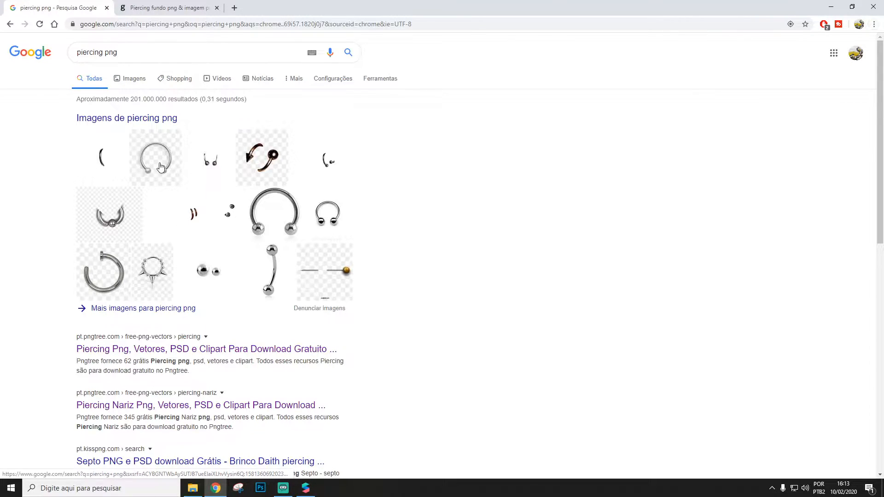
pyautogui.click(161, 168)
pyautogui.hotkey('ctrl', 'Tab')
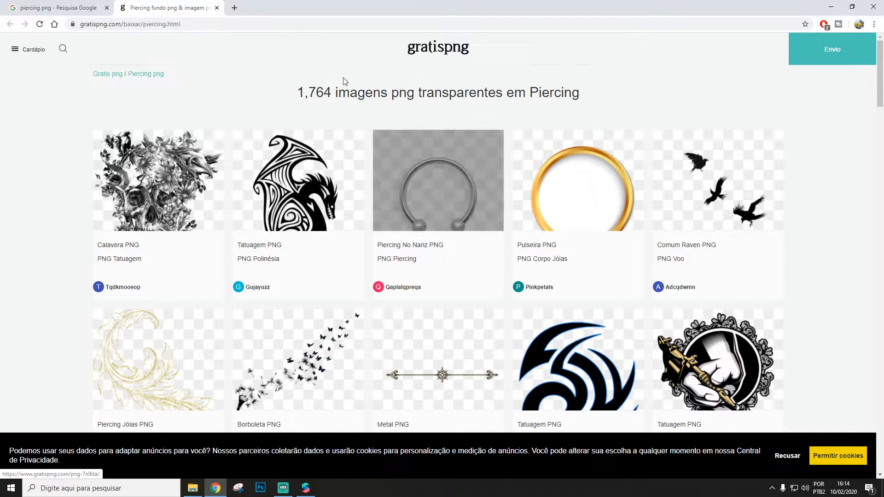
pyautogui.click(60, 7)
pyautogui.click(151, 5)
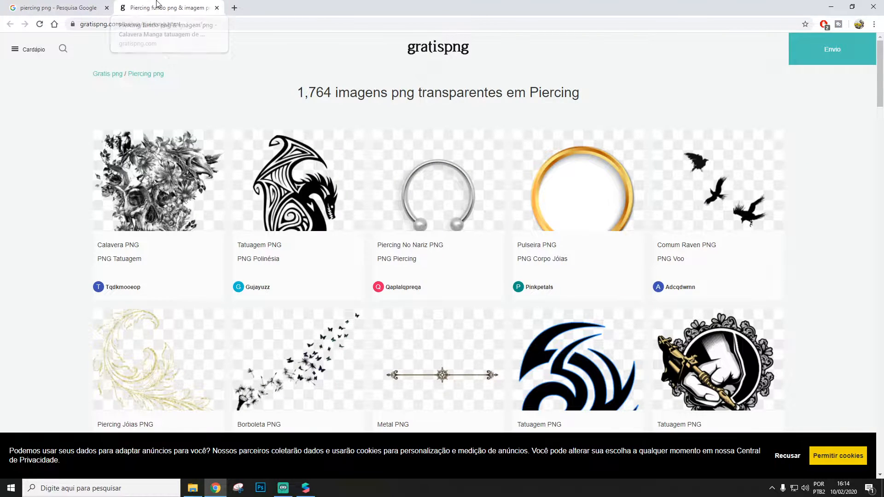
pyautogui.middleClick(155, 3)
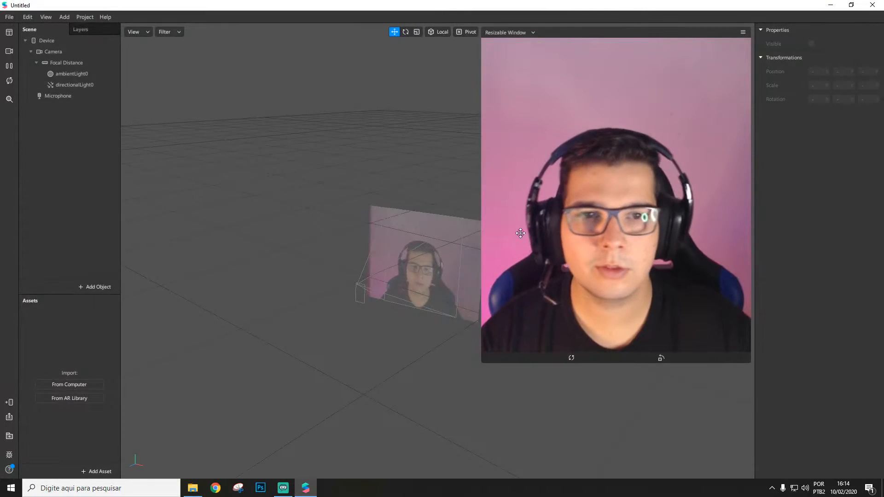
# Add a face mesh to the scene and turn off its eye and mouth openings
pyautogui.rightClick(62, 121)
pyautogui.moveTo(76, 130)
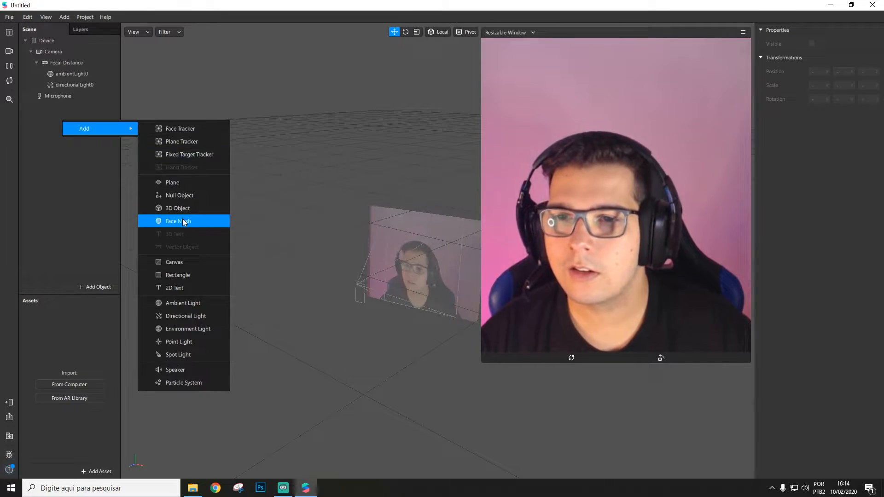
pyautogui.click(203, 217)
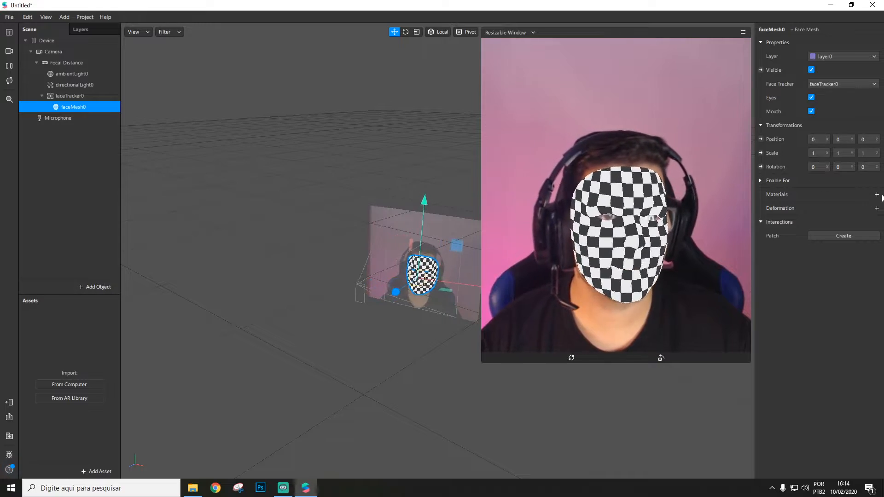
pyautogui.click(813, 111)
pyautogui.click(810, 98)
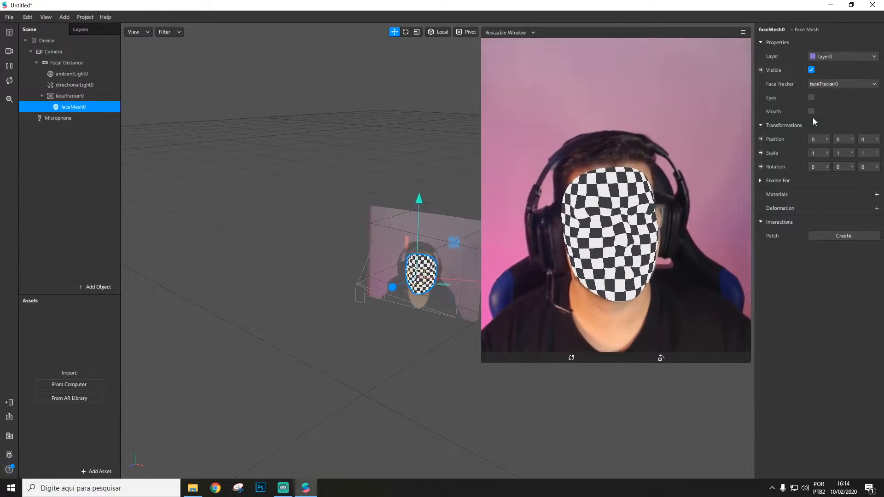
# Create a new material for the face mesh and rename it materialrosto
pyautogui.click(877, 194)
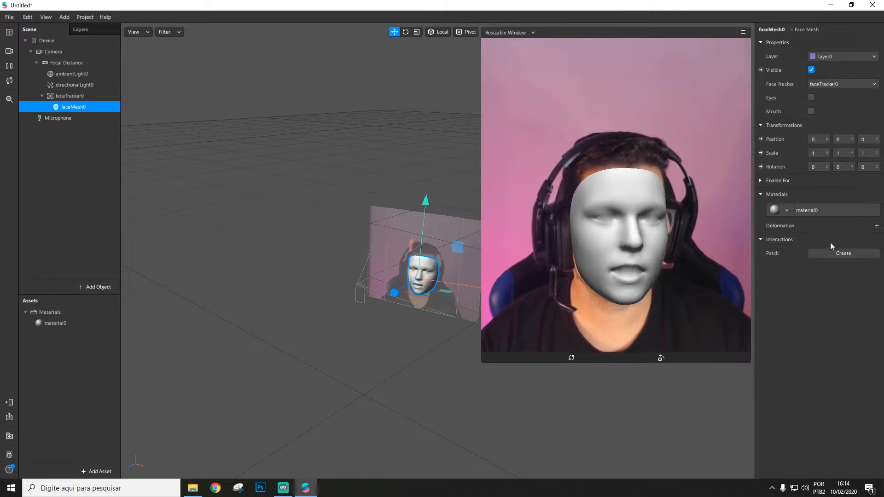
pyautogui.doubleClick(67, 322)
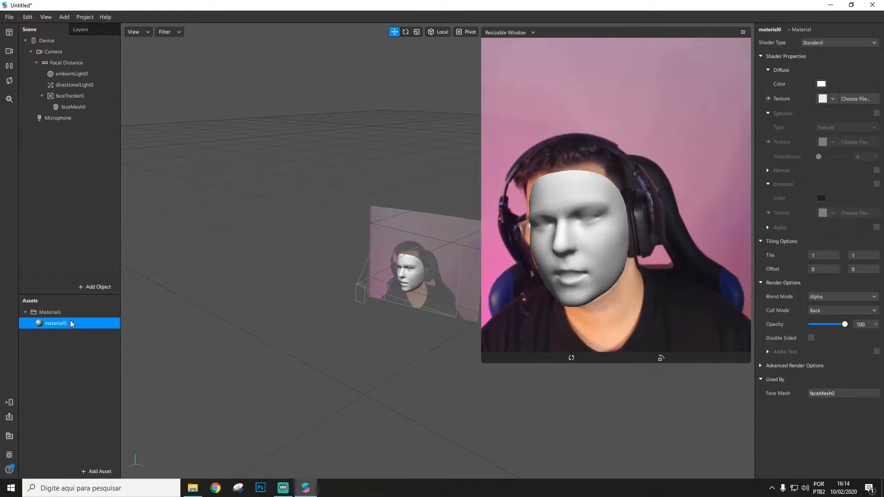
pyautogui.write('materialrosto')
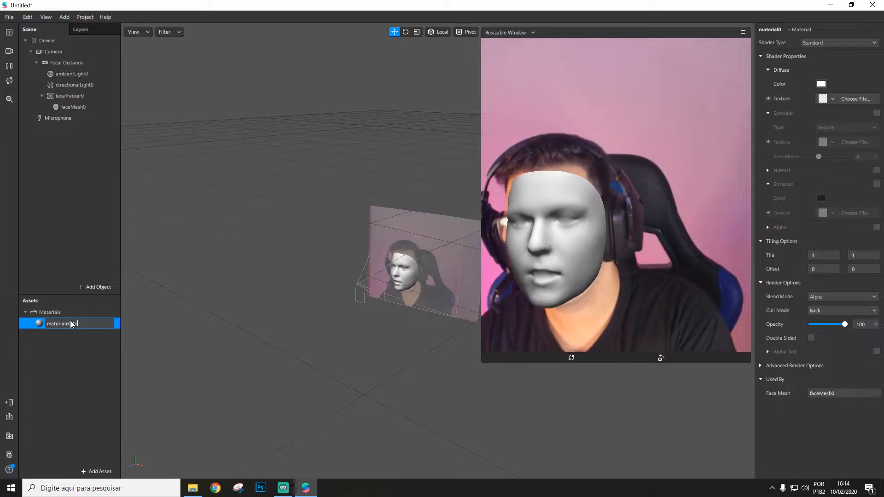
pyautogui.press('Return')
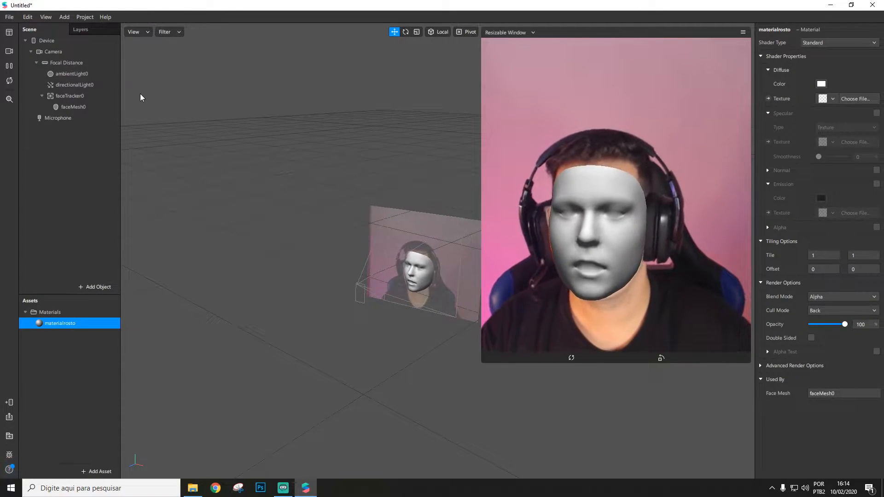
# Add a texture extraction to faceTracker0 to capture the tracked face as a texture
pyautogui.click(84, 107)
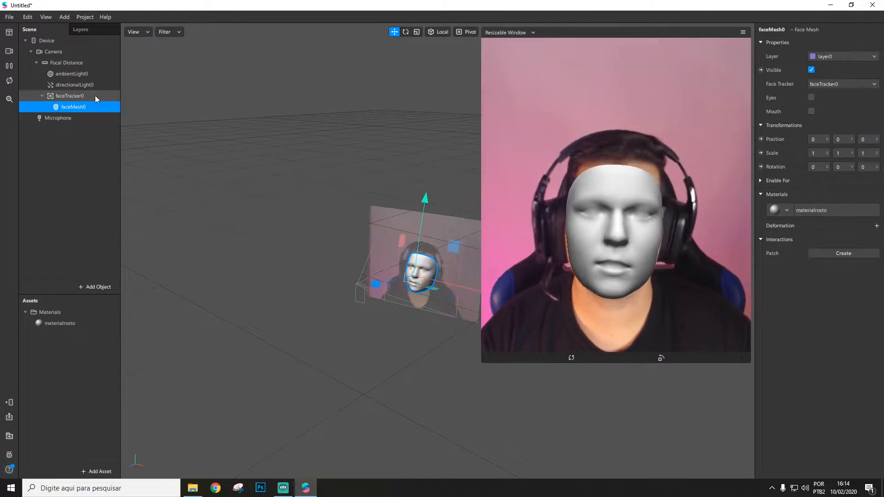
pyautogui.click(68, 96)
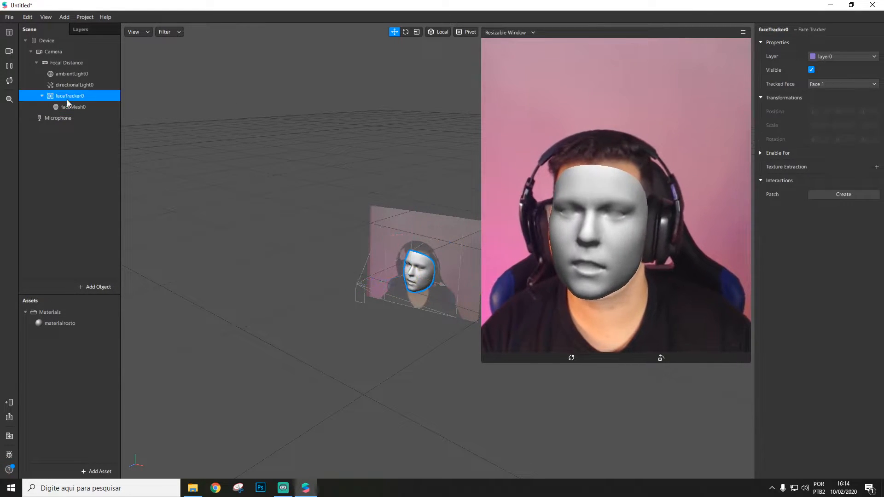
pyautogui.click(877, 168)
# Set the materialrosto shader type to Flat and assign the faceTracker0 Texture as its diffuse texture
pyautogui.click(43, 325)
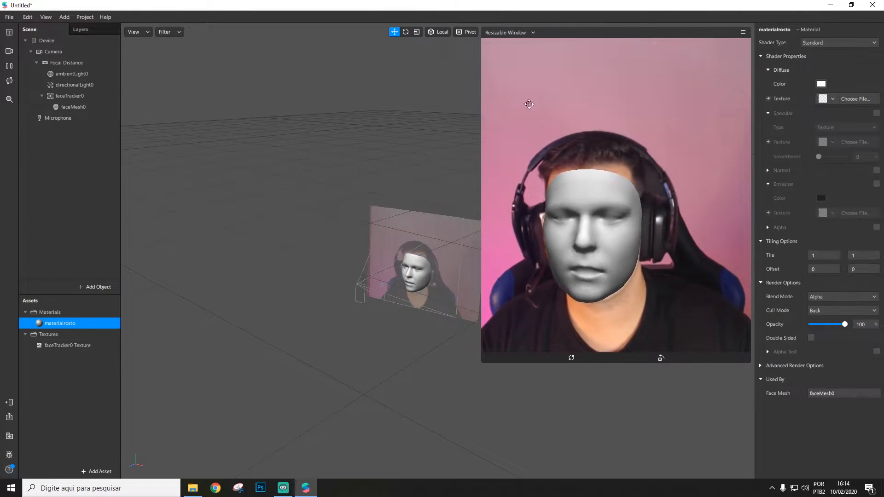
pyautogui.click(834, 43)
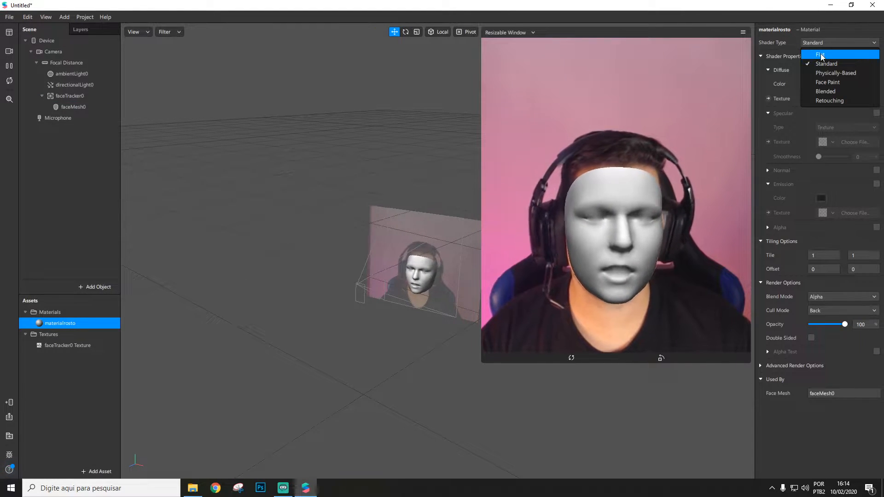
pyautogui.click(824, 54)
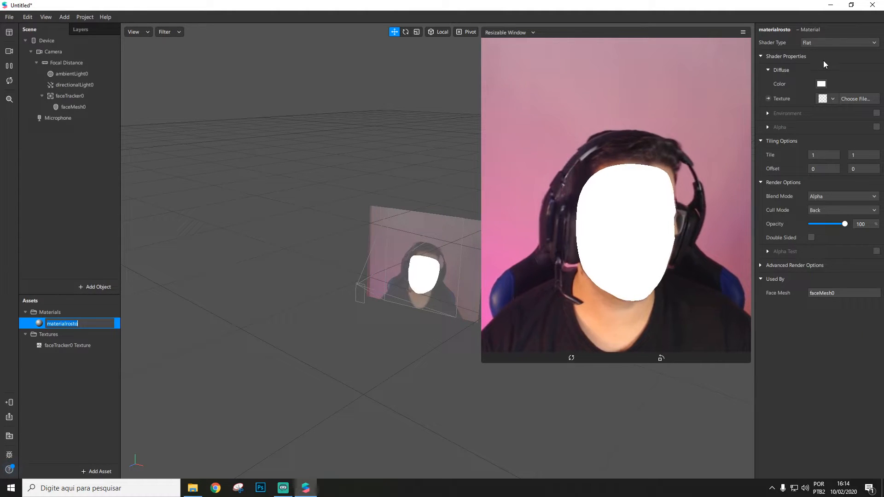
pyautogui.click(827, 101)
pyautogui.click(827, 120)
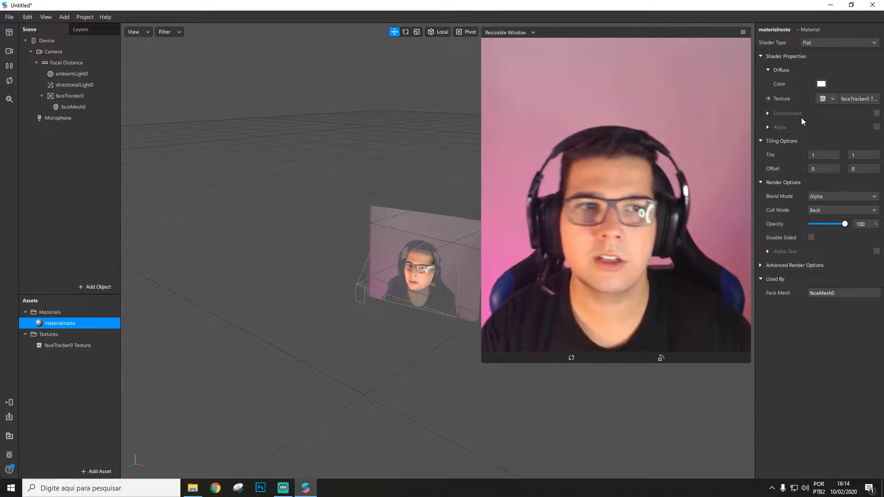
# Enable Alpha on materialrosto and import faceMeshMask from the Downloads folder as its alpha texture
pyautogui.click(876, 126)
pyautogui.click(832, 156)
pyautogui.click(820, 199)
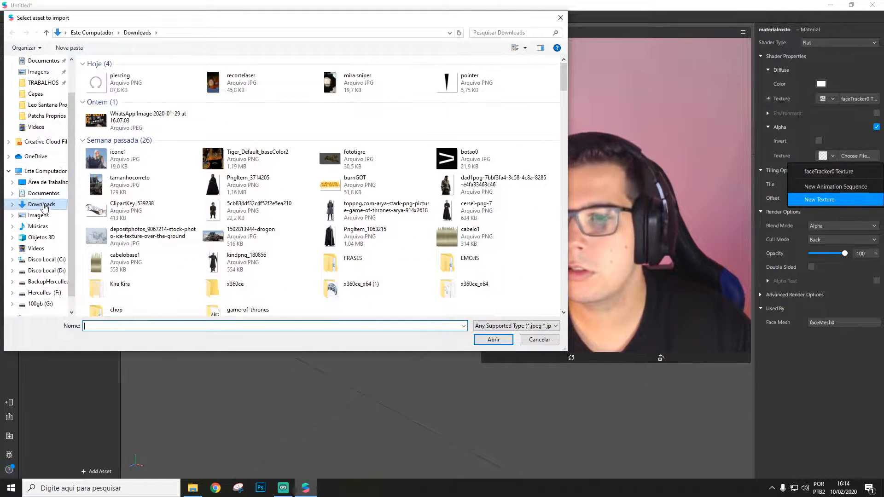
pyautogui.click(489, 33)
pyautogui.write('facemesh')
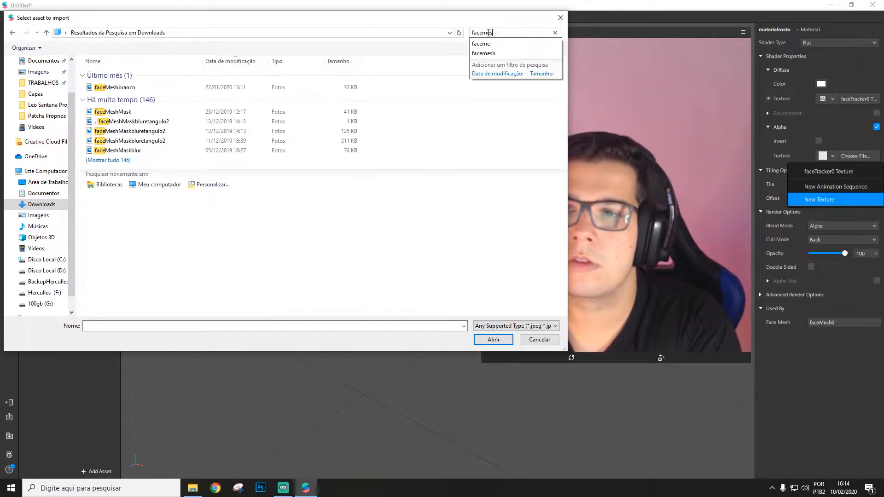
pyautogui.doubleClick(115, 112)
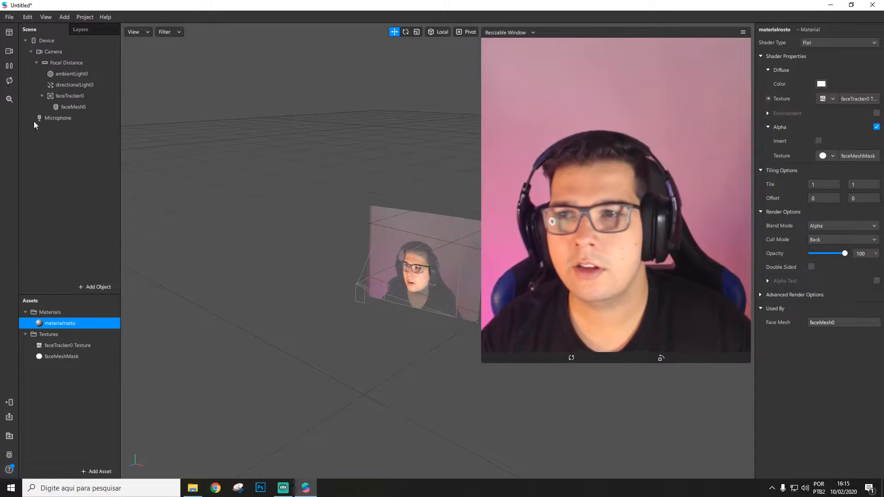
# Rename the face mesh as faceMeshrosto
pyautogui.doubleClick(90, 109)
pyautogui.click(91, 109)
pyautogui.press('BackSpace')
pyautogui.write('rosto')
pyautogui.press('Return')
# Add a second face mesh under faceTracker0 and rename it faceMeshretouch
pyautogui.click(71, 98)
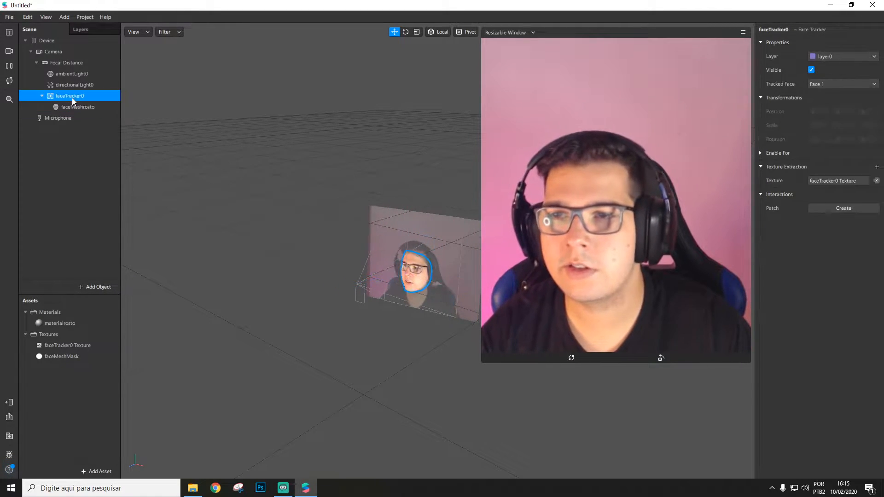
pyautogui.rightClick(72, 98)
pyautogui.moveTo(92, 106)
pyautogui.click(189, 190)
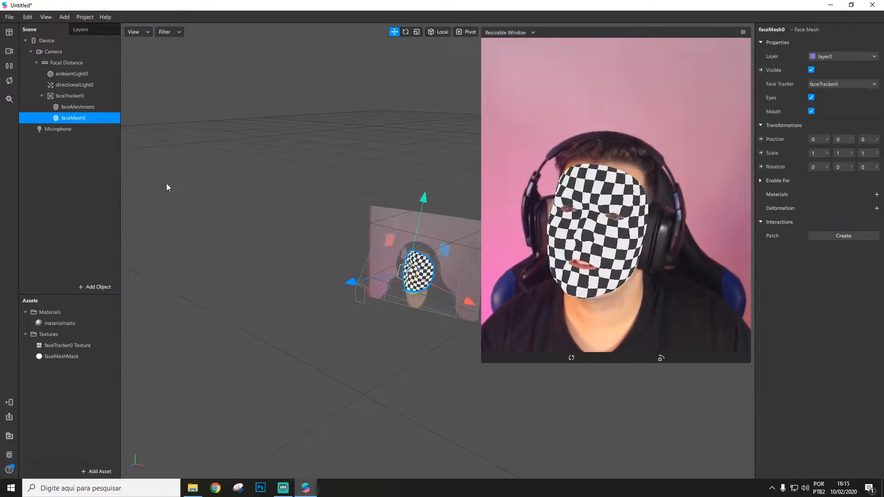
pyautogui.doubleClick(95, 119)
pyautogui.click(98, 118)
pyautogui.press('BackSpace')
pyautogui.write('retouch')
pyautogui.press('Return')
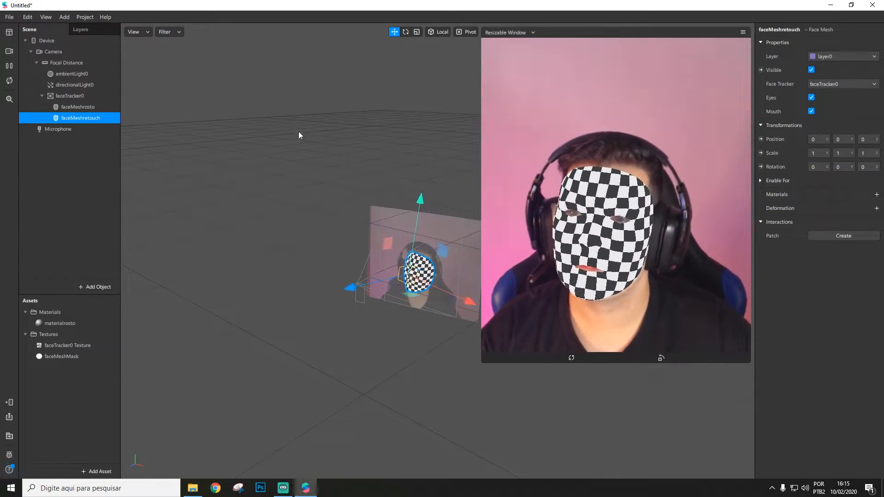
# Create a new material for faceMeshretouch and rename it materialretouch
pyautogui.click(876, 195)
pyautogui.click(836, 224)
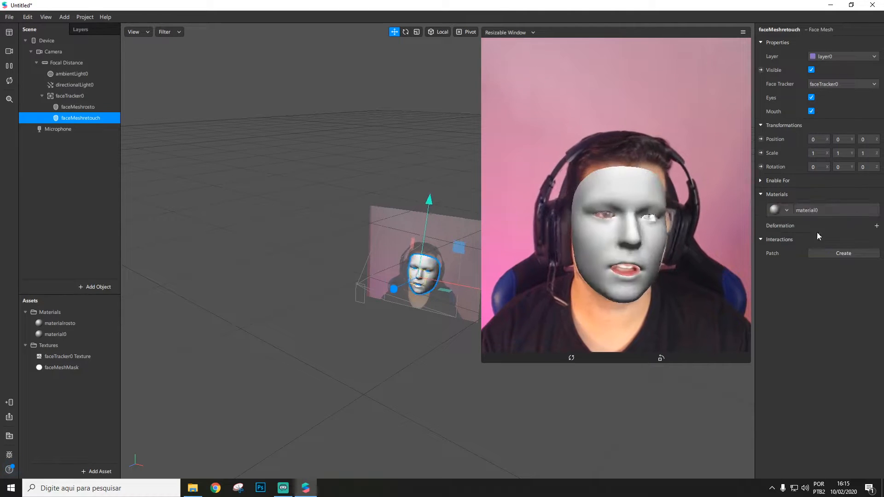
pyautogui.doubleClick(72, 336)
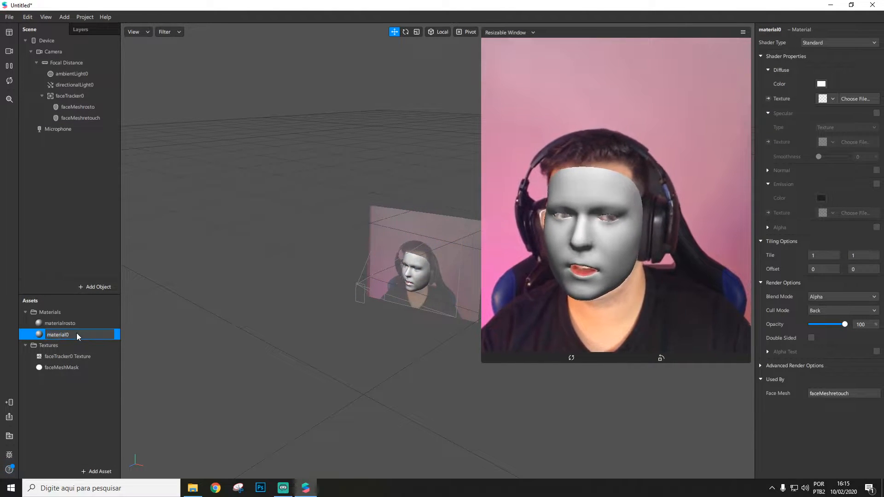
pyautogui.press('BackSpace')
pyautogui.write('retouch')
pyautogui.press('Return')
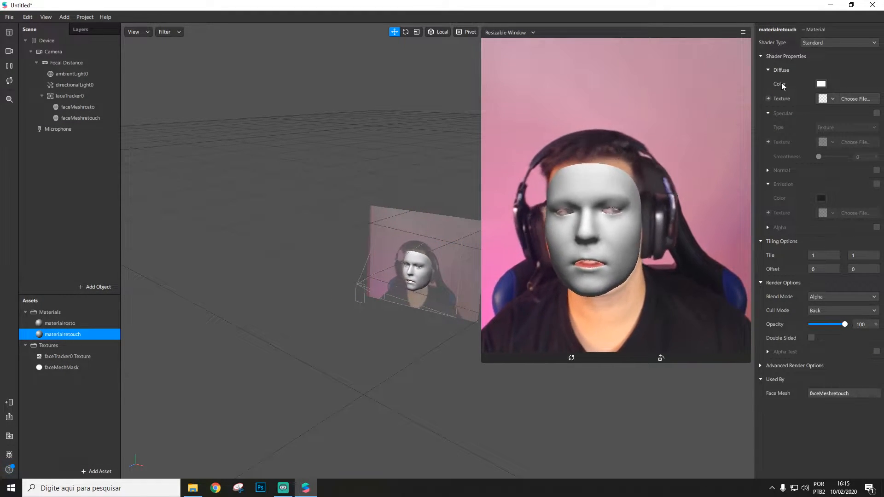
# Set the materialretouch shader type to Retouching with skin smoothing at 15%
pyautogui.click(852, 43)
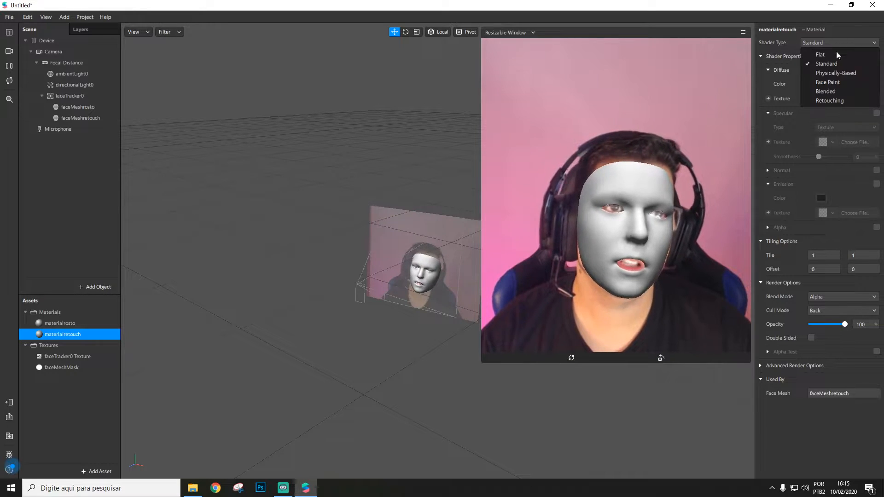
pyautogui.click(833, 101)
pyautogui.click(868, 84)
pyautogui.write('15')
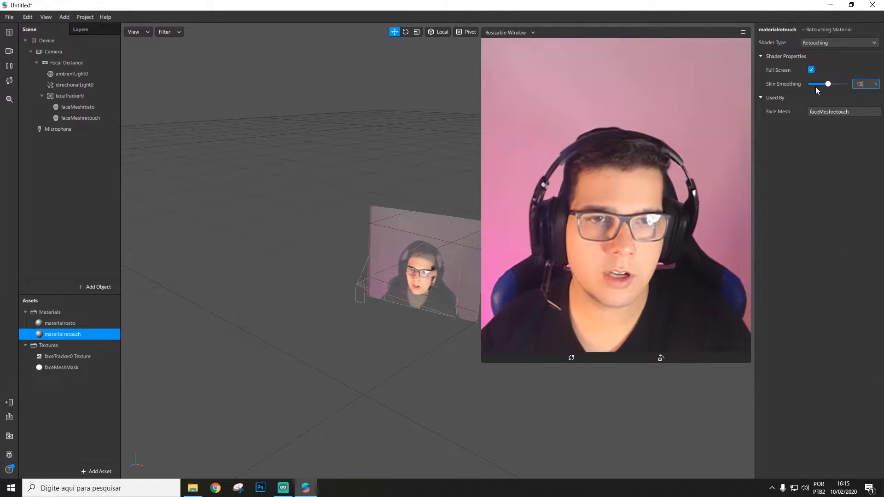
# Apply the 15% skin smoothing and add a plane under faceTracker0
pyautogui.press('Return')
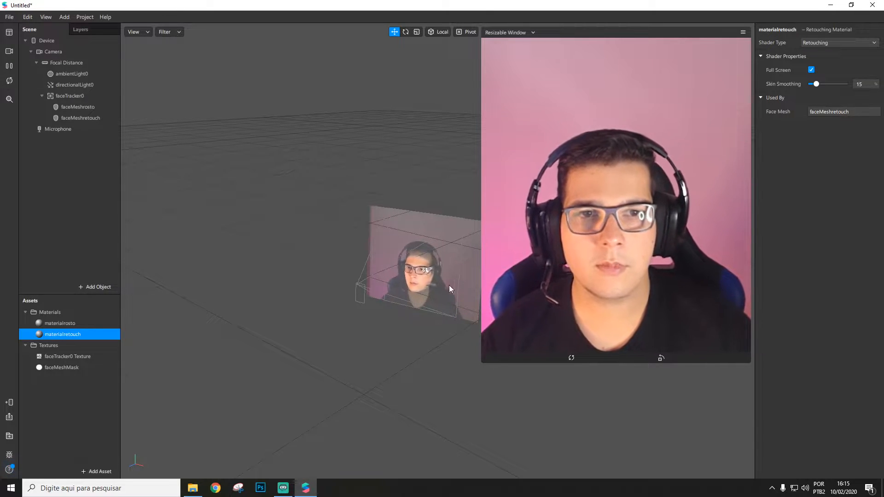
pyautogui.scroll(5, 405, 303)
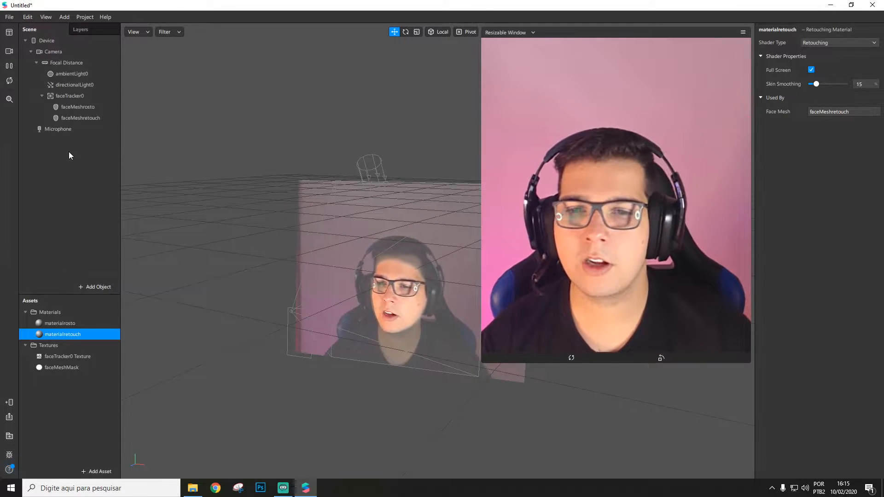
pyautogui.click(67, 96)
pyautogui.rightClick(77, 97)
pyautogui.moveTo(104, 105)
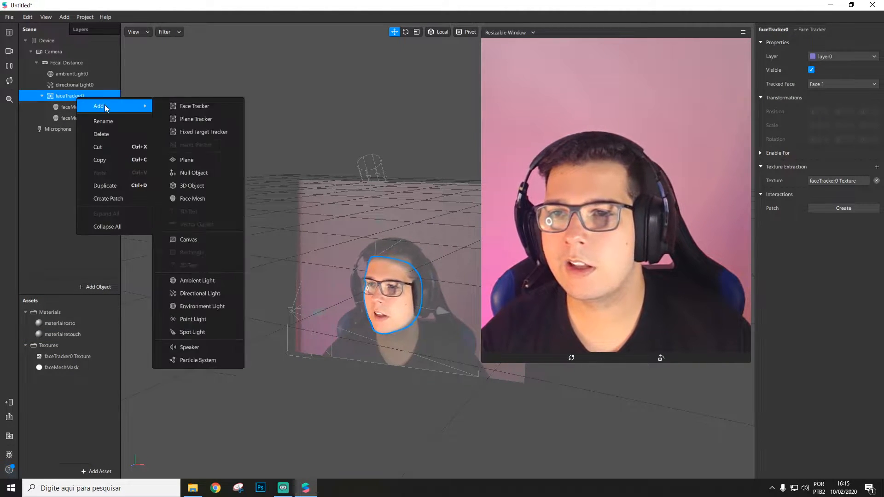
pyautogui.click(195, 165)
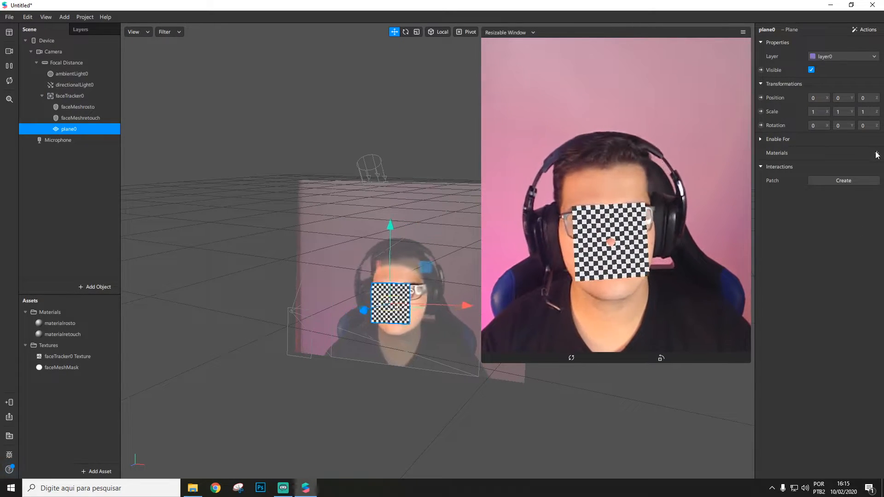
# Create a new material for the plane and rename it materialpiercing
pyautogui.click(876, 154)
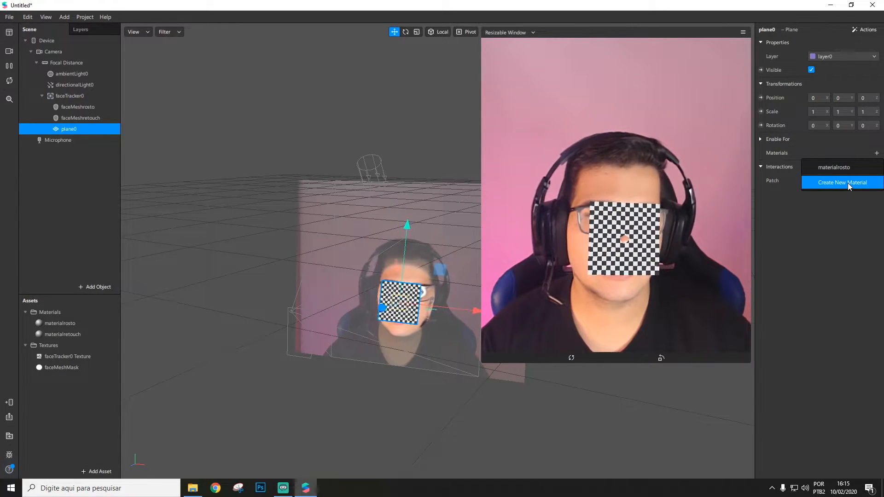
pyautogui.click(847, 183)
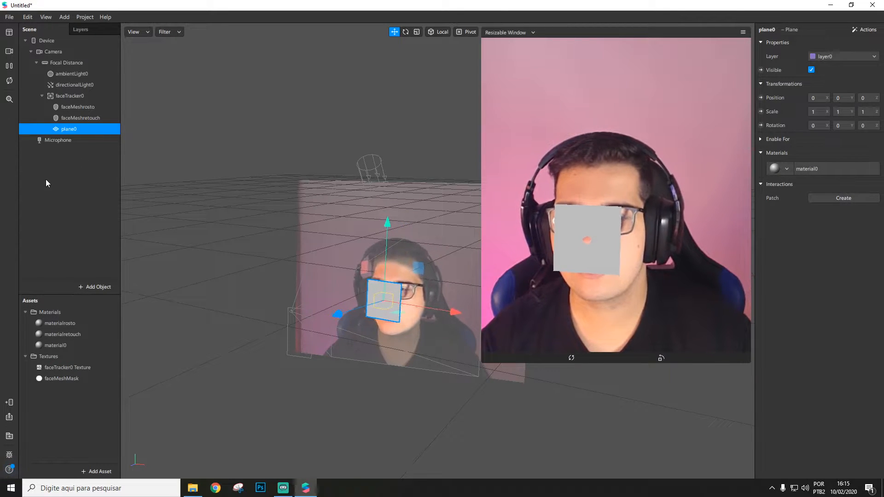
pyautogui.doubleClick(76, 345)
pyautogui.click(75, 346)
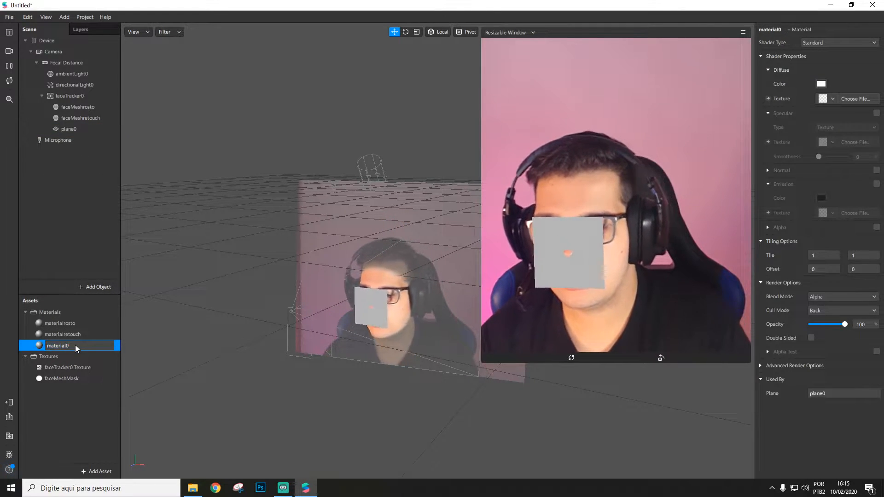
pyautogui.press('BackSpace')
pyautogui.write('pa')
pyautogui.write('r')
pyautogui.press('BackSpace')
pyautogui.write('ercing')
pyautogui.press('Return')
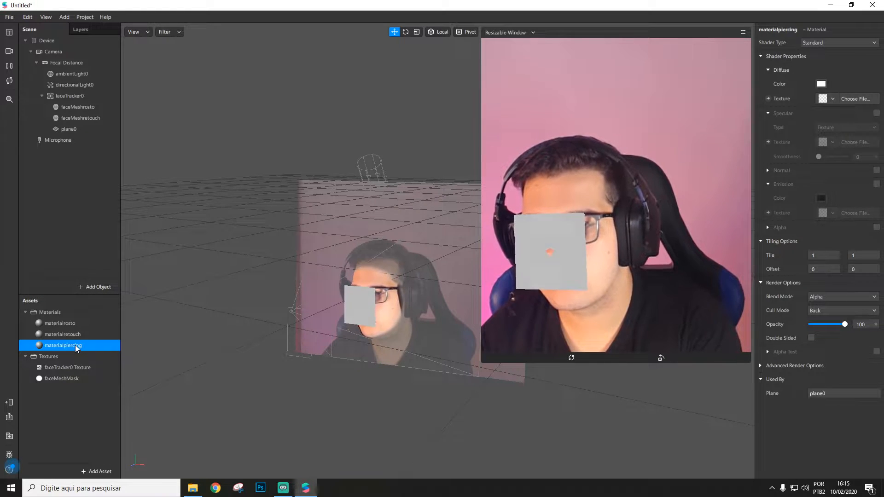
# Remove the materialpiercing material from plane0
pyautogui.click(75, 126)
pyautogui.click(83, 123)
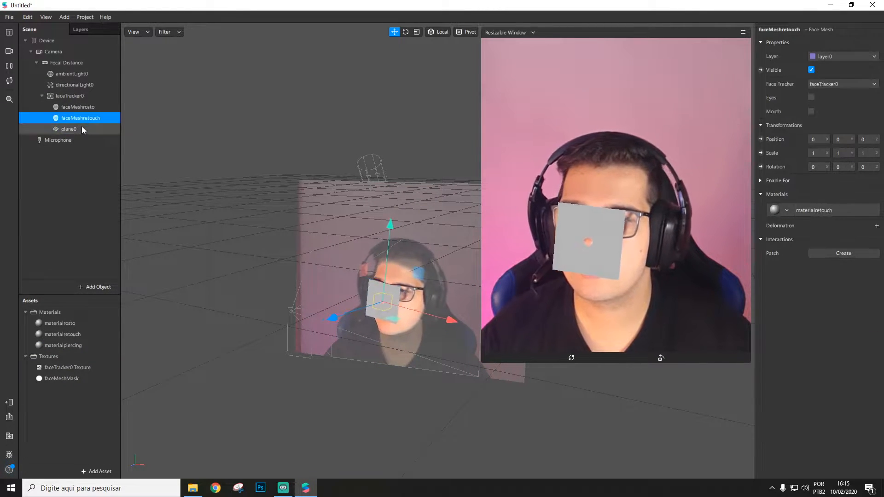
pyautogui.click(69, 129)
pyautogui.click(787, 169)
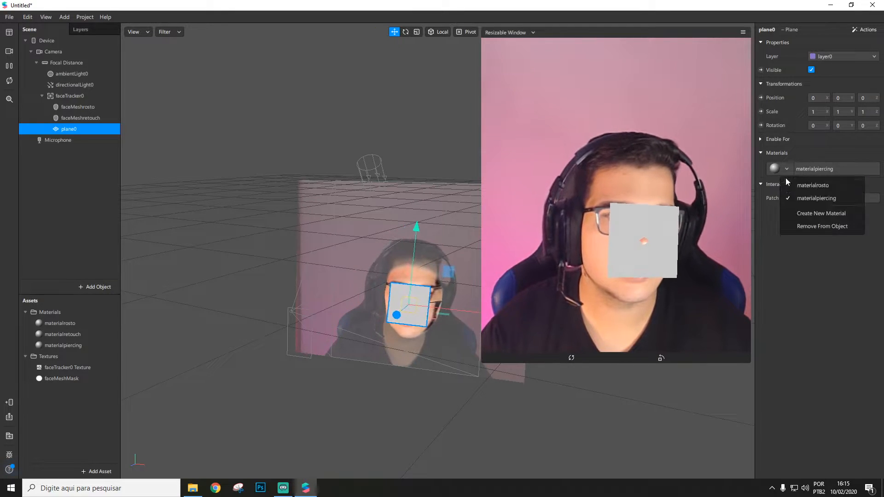
pyautogui.click(811, 226)
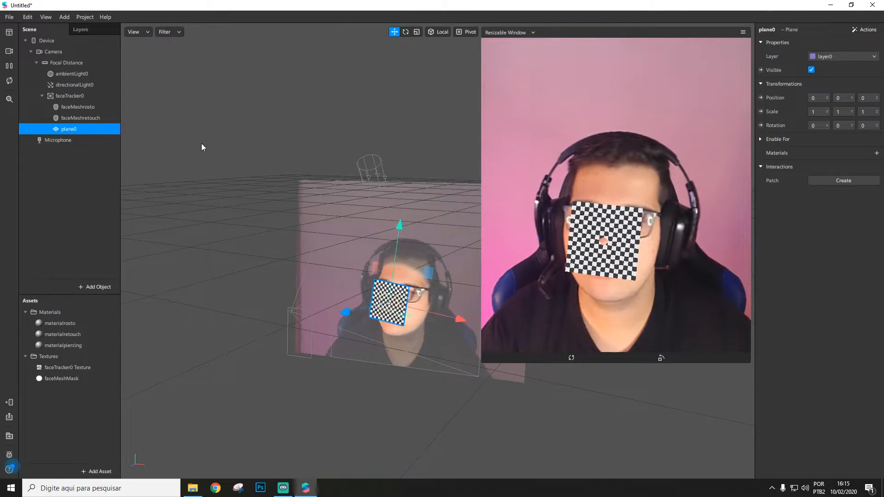
# Rename plane0 as piercing and duplicate it three times
pyautogui.doubleClick(85, 129)
pyautogui.write('plan')
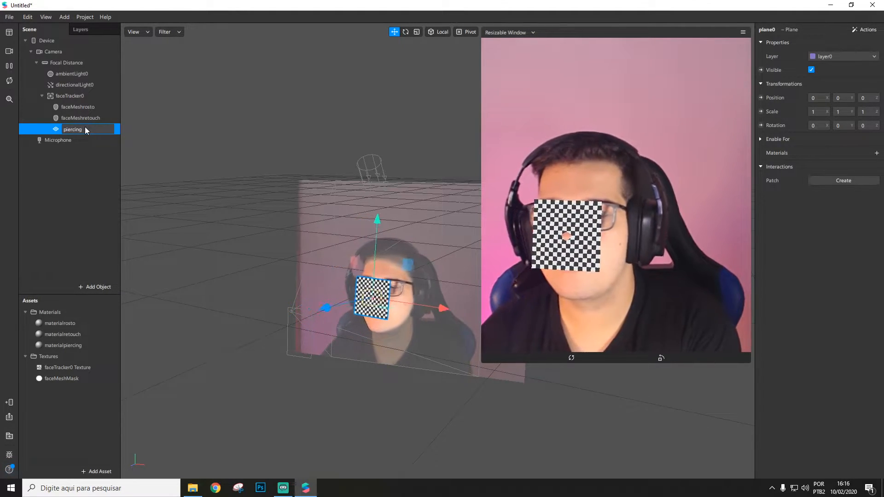
pyautogui.press('Return')
pyautogui.hotkey('ctrl', 'd')
pyautogui.hotkey('ctrl', 'd')
pyautogui.hotkey('ctrl', 'd')
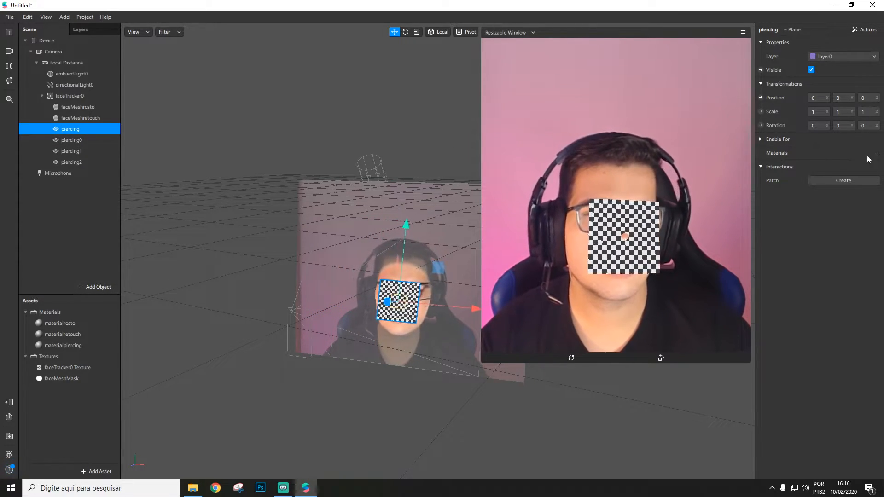
# Assign materialpiercing to all four piercing planes at once
pyautogui.keyDown('shift'); pyautogui.click(71, 162); pyautogui.keyUp('shift')
pyautogui.click(878, 154)
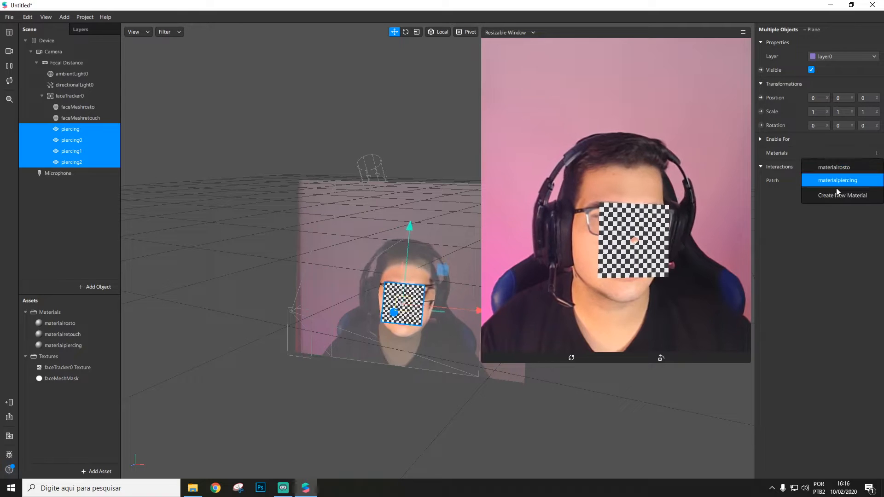
pyautogui.click(856, 179)
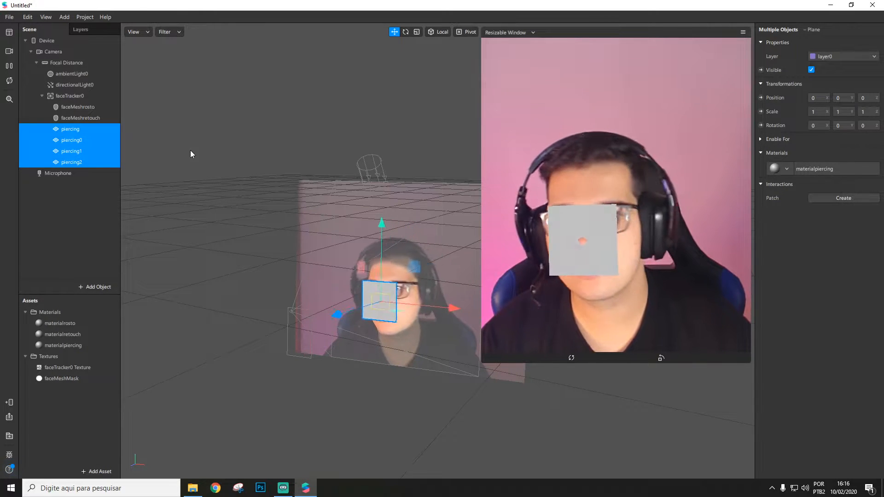
# Import the piercing.png image from File Explorer into the project's textures
pyautogui.click(71, 130)
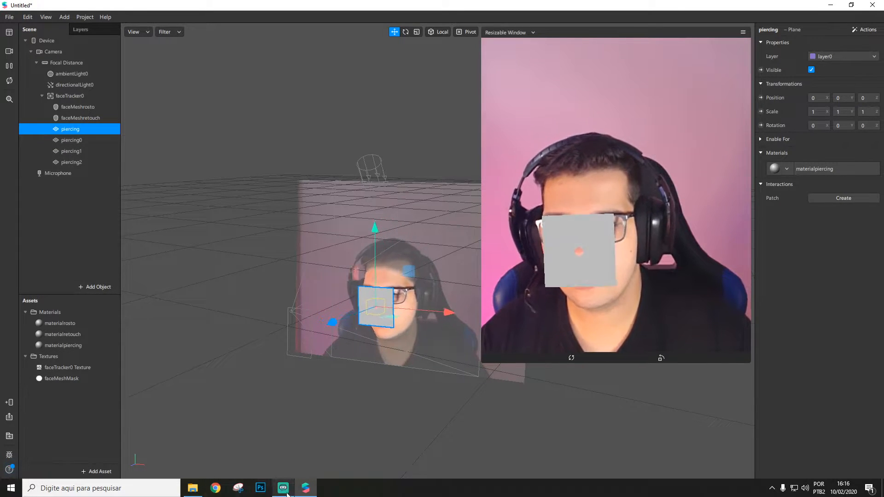
pyautogui.click(192, 488)
pyautogui.moveTo(114, 57); pyautogui.dragTo(63, 396)
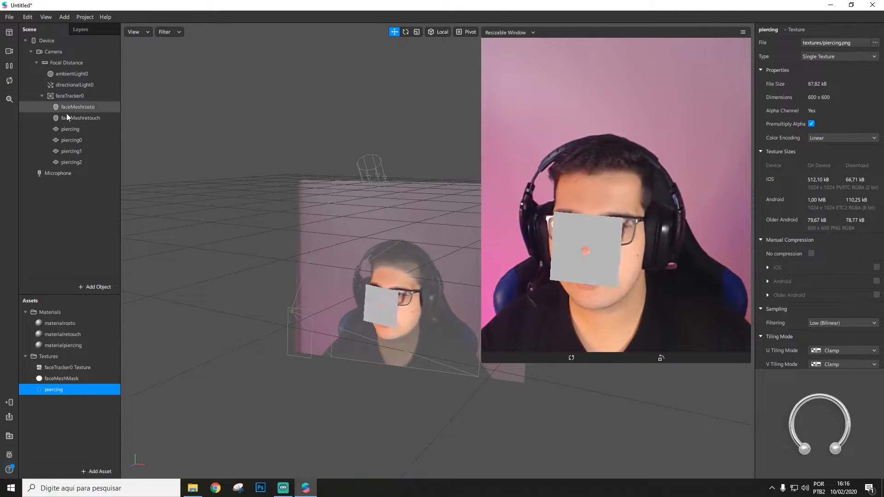
# Set the materialpiercing shader type to Flat and assign the piercing image as its diffuse texture
pyautogui.click(82, 345)
pyautogui.click(822, 44)
pyautogui.click(820, 52)
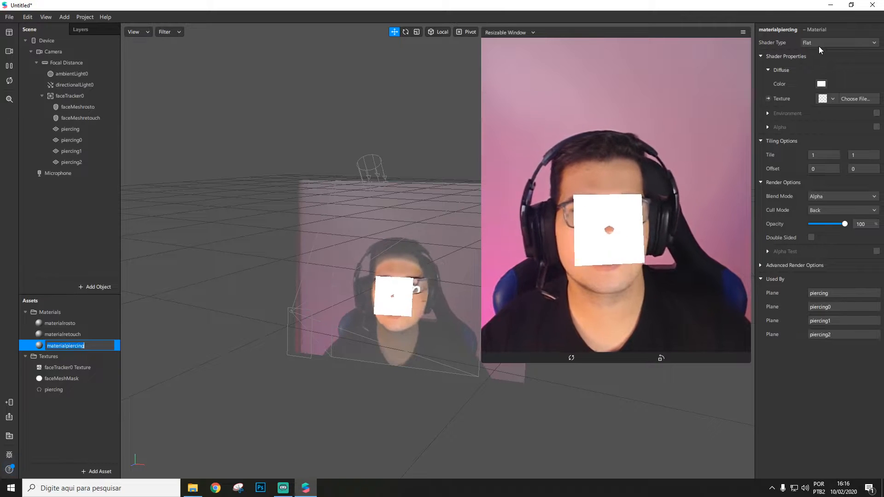
pyautogui.click(825, 101)
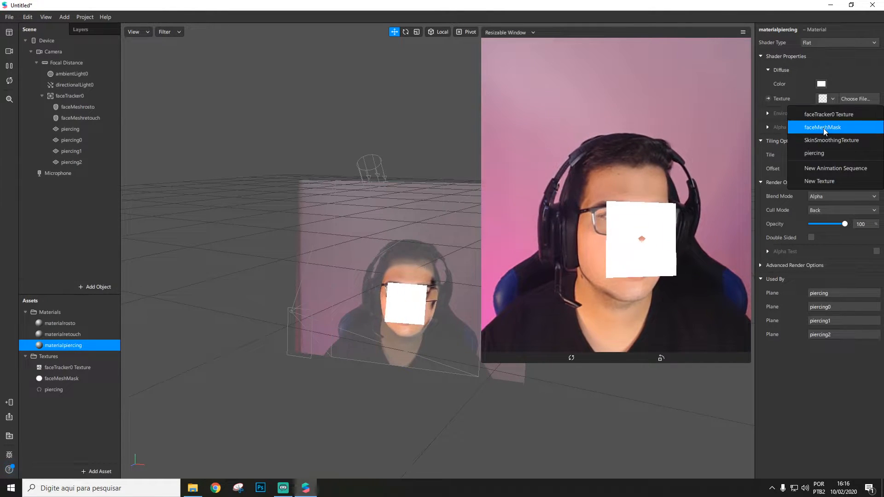
pyautogui.click(822, 155)
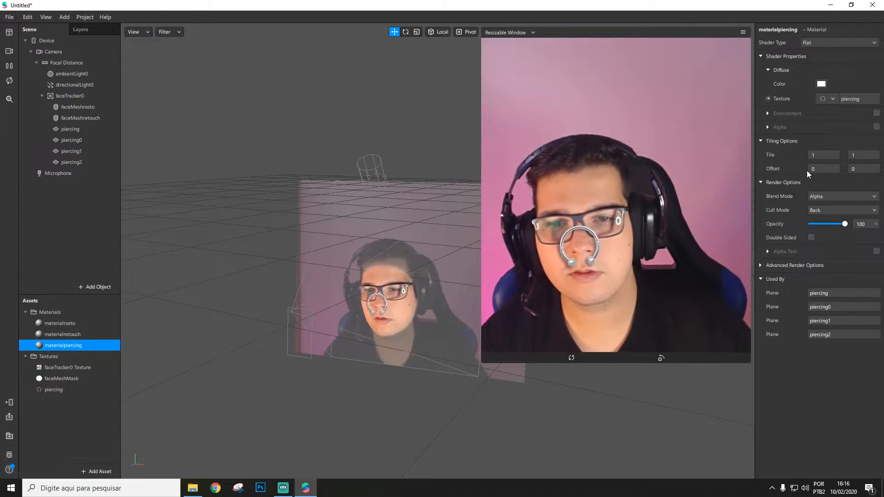
# Hide the piercing0, piercing1 and piercing2 planes
pyautogui.click(83, 131)
pyautogui.click(82, 141)
pyautogui.click(82, 152)
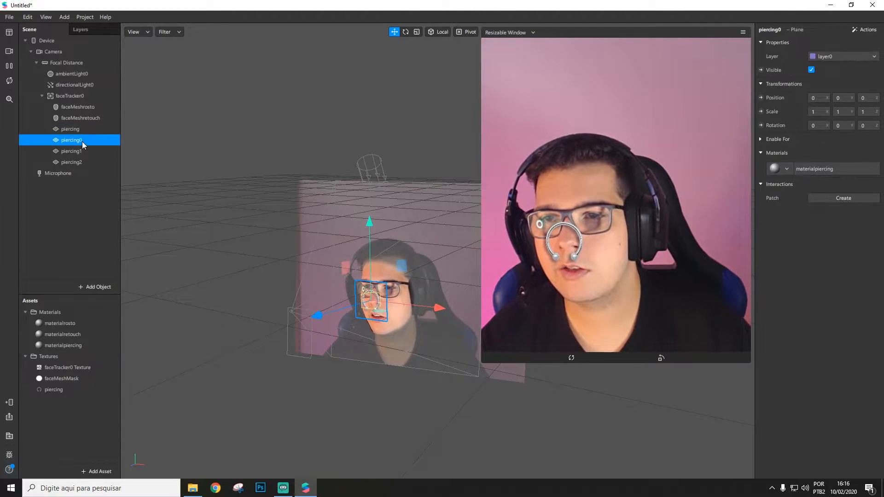
pyautogui.click(82, 161)
pyautogui.moveTo(83, 140); pyautogui.dragTo(93, 159)
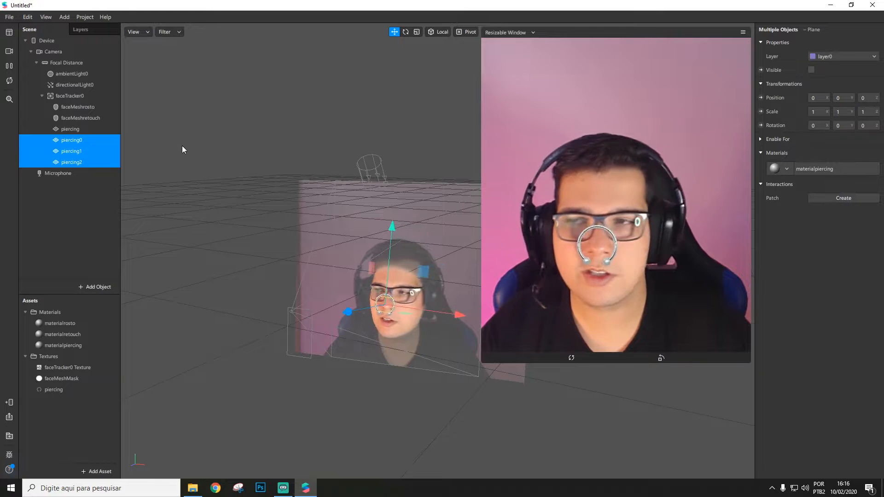
# Rename the visible piercing plane as piercingnariz
pyautogui.click(75, 127)
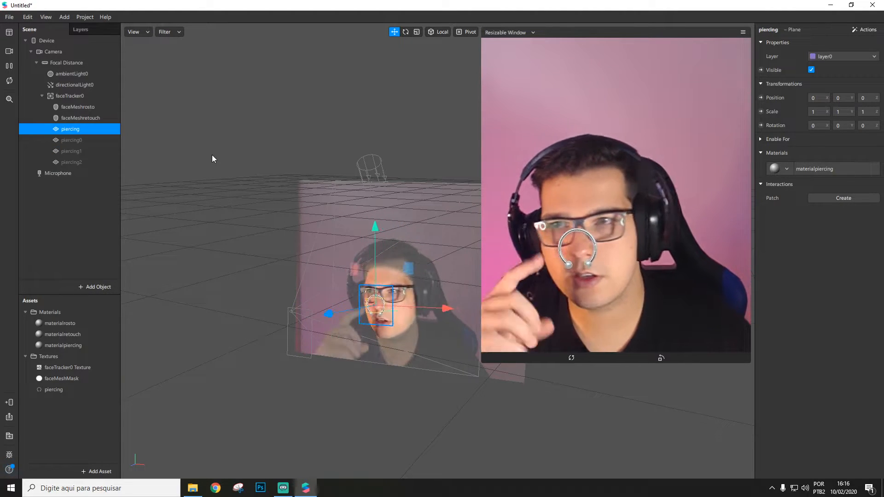
pyautogui.click(89, 130)
pyautogui.write('nariz')
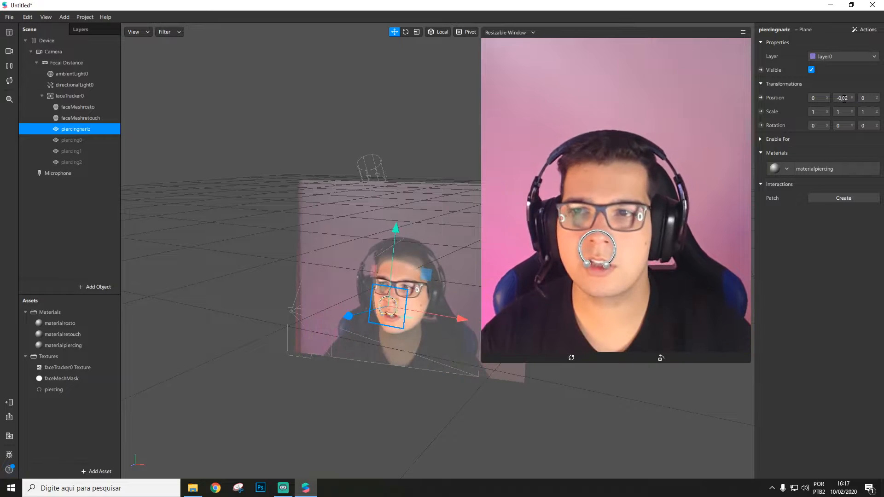
# Set the piercingnariz plane's Y position to 0 and its X and Y scale to 0,35
pyautogui.write('0')
pyautogui.press('Return')
pyautogui.click(815, 111)
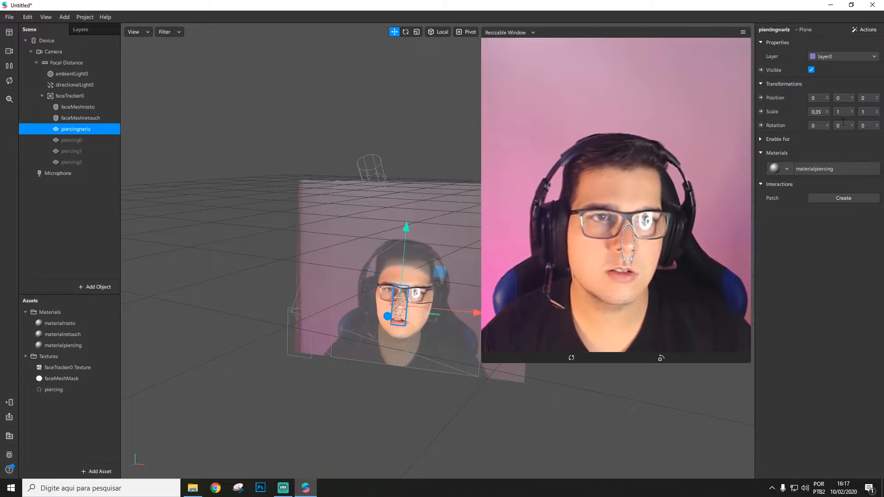
pyautogui.write('0,35')
pyautogui.press('Return')
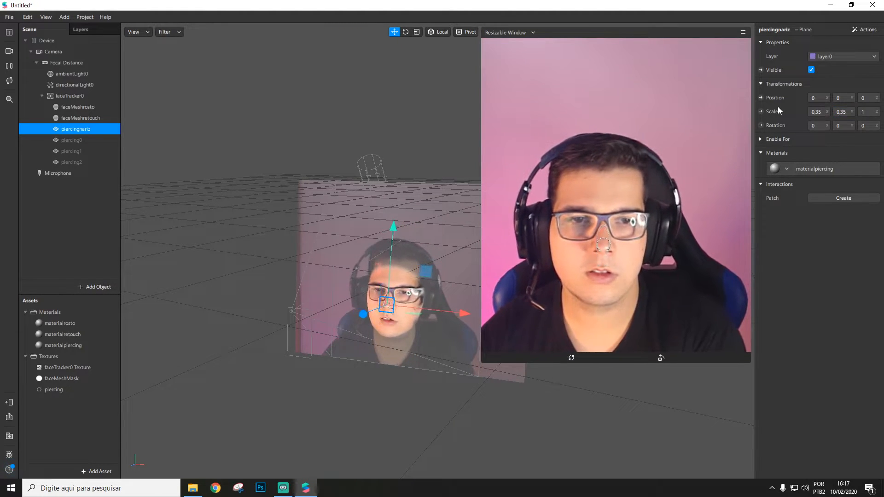
pyautogui.click(870, 112)
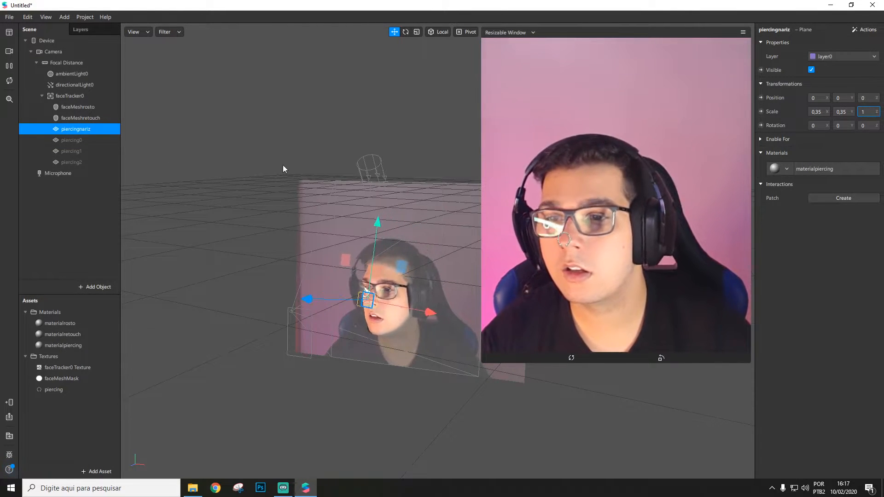
# Create a Mouth Open interaction from faceTracker0 and delete only its Mouth Open patch, keeping the face tracking patches
pyautogui.click(65, 95)
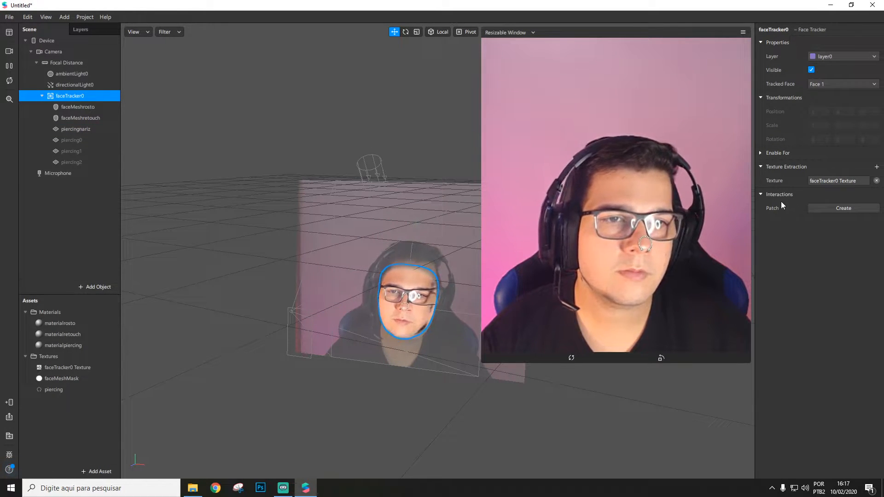
pyautogui.click(861, 207)
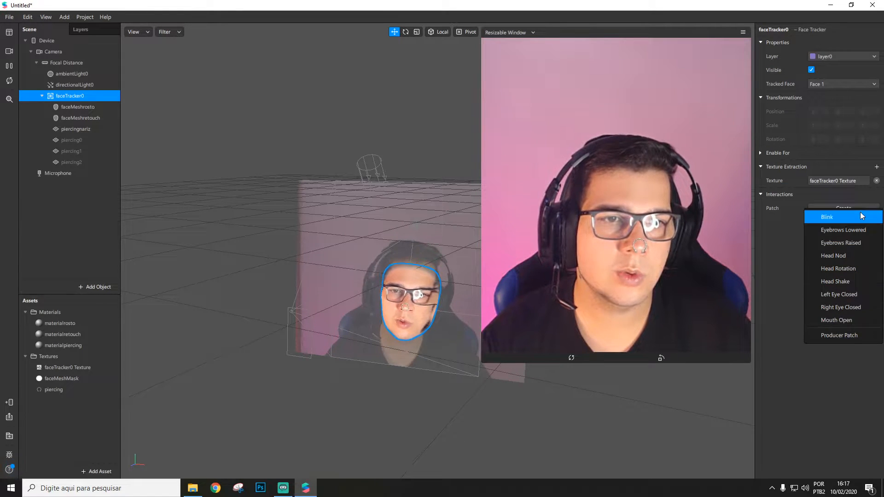
pyautogui.click(853, 320)
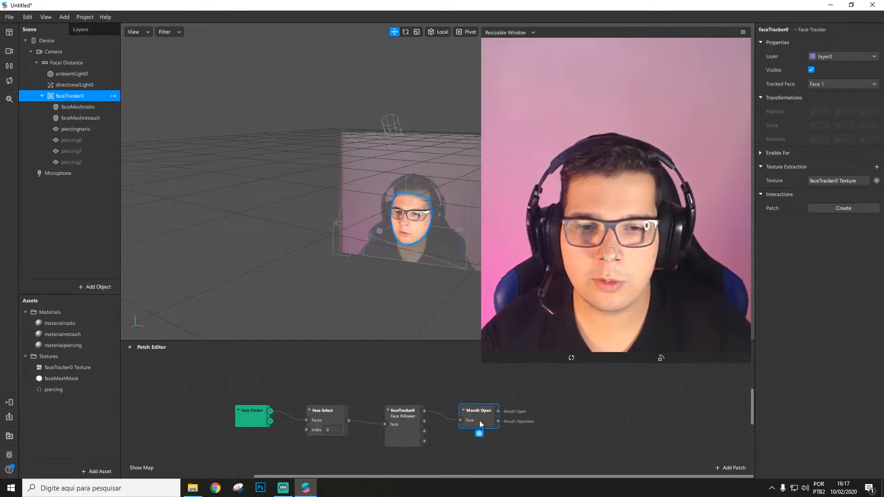
pyautogui.press('Delete')
# Add a Nose patch fed by the faceTracker0 patch's face output and line it up beside that patch
pyautogui.moveTo(400, 415); pyautogui.dragTo(463, 400)
pyautogui.click(386, 428)
pyautogui.write('nose')
pyautogui.press('Return')
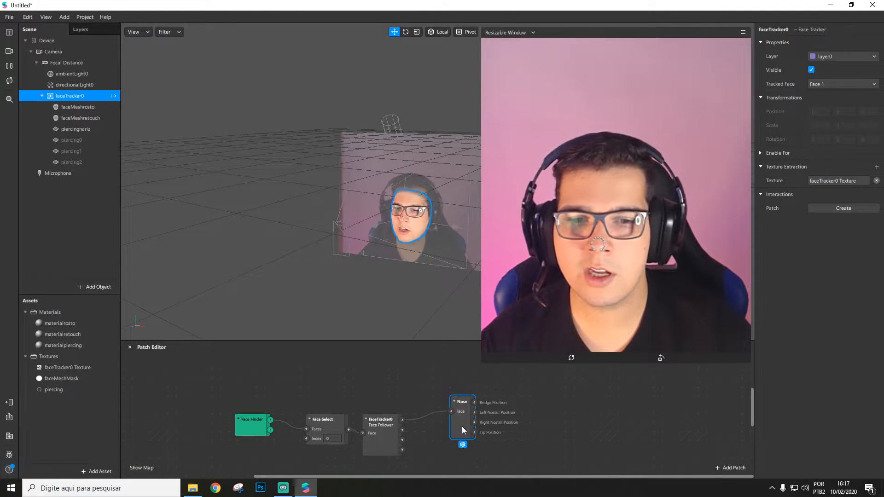
pyautogui.moveTo(463, 430); pyautogui.dragTo(462, 448)
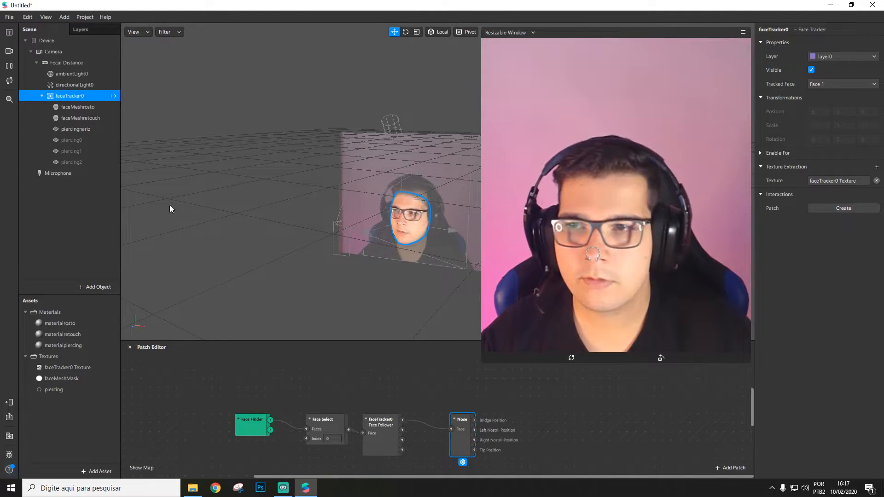
# Create a 3D Position patch for the piercingnariz plane and place it beyond the Nose patch
pyautogui.click(72, 131)
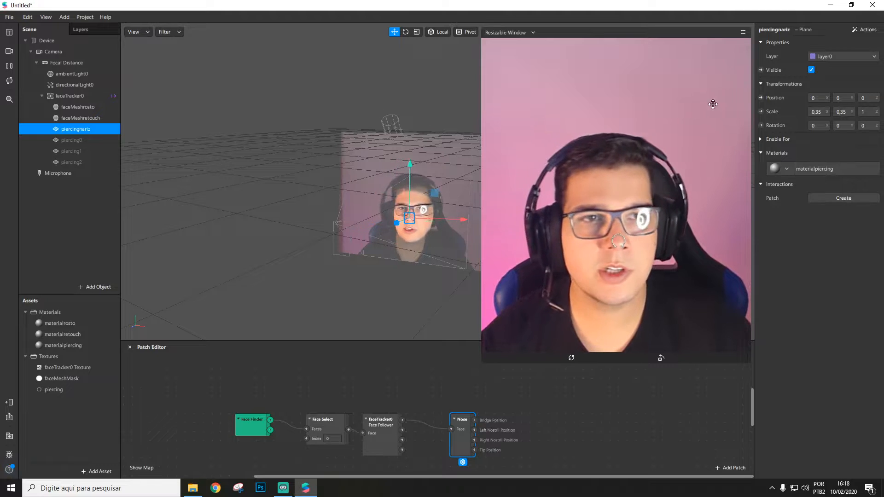
pyautogui.click(761, 98)
pyautogui.moveTo(462, 431); pyautogui.dragTo(625, 453)
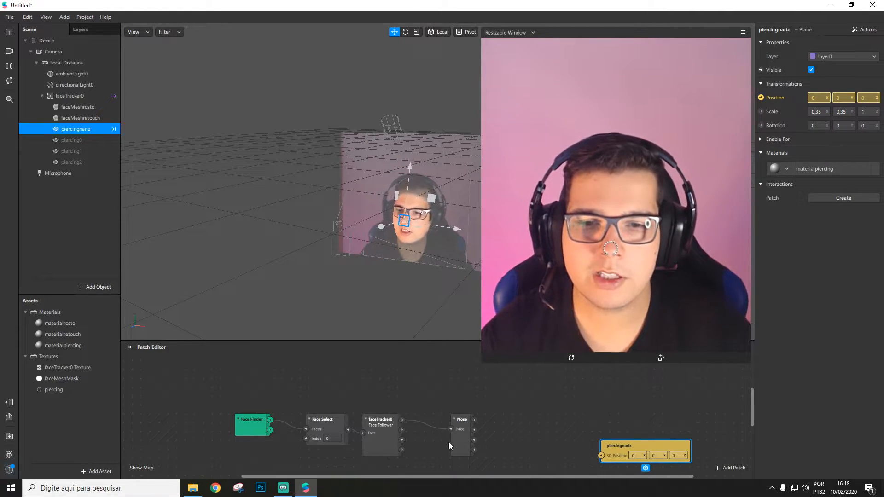
# Connect the Nose patch's Tip Position output to the piercingnariz 3D Position patch and place the two patches closer together
pyautogui.click(381, 435)
pyautogui.click(462, 433)
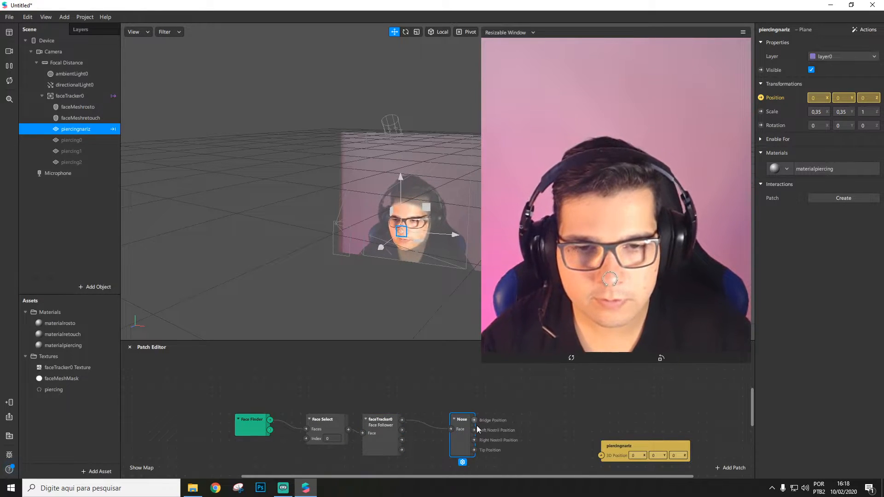
pyautogui.moveTo(468, 453); pyautogui.dragTo(513, 444)
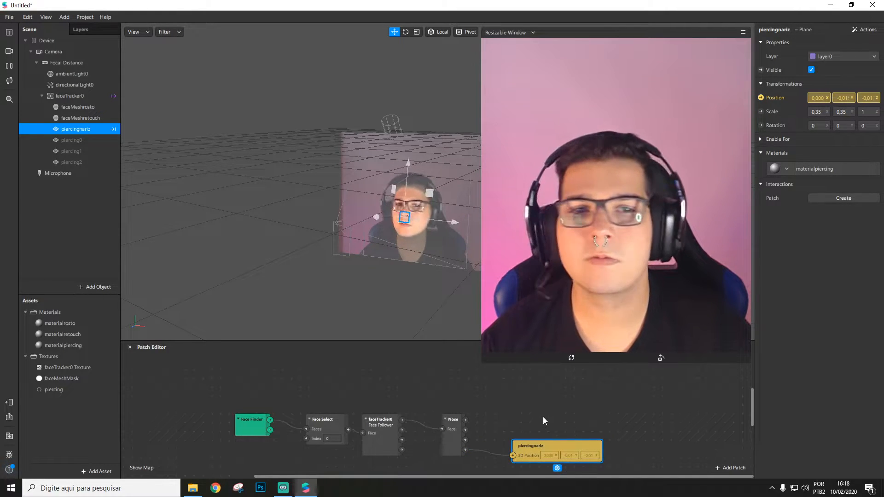
# Examine how the nose piercing sits on the tracked face, focusing the 3D view on faceMeshrosto from several angles
pyautogui.scroll(6, 399, 227)
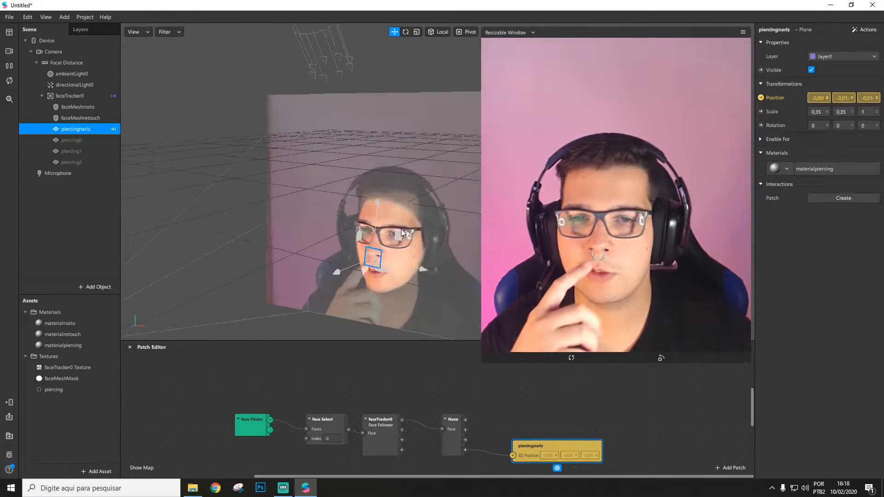
pyautogui.scroll(-3, 358, 305)
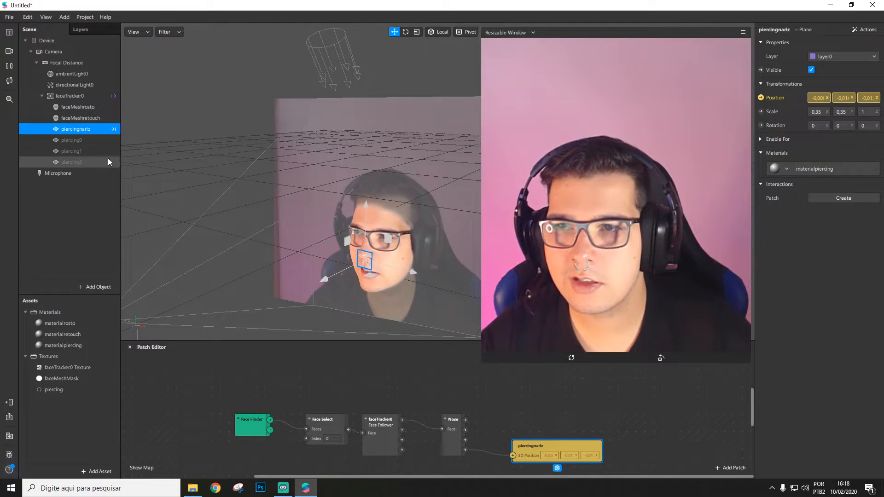
pyautogui.click(87, 107)
pyautogui.press('f')
pyautogui.scroll(5, 436, 258)
pyautogui.moveTo(436, 264); pyautogui.dragTo(391, 240, button='middle')
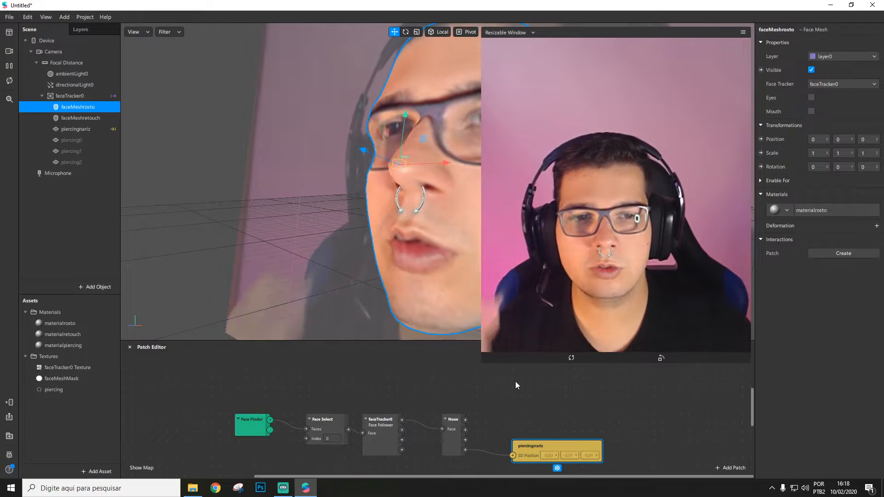
pyautogui.scroll(-3, 438, 250)
pyautogui.scroll(-2, 455, 242)
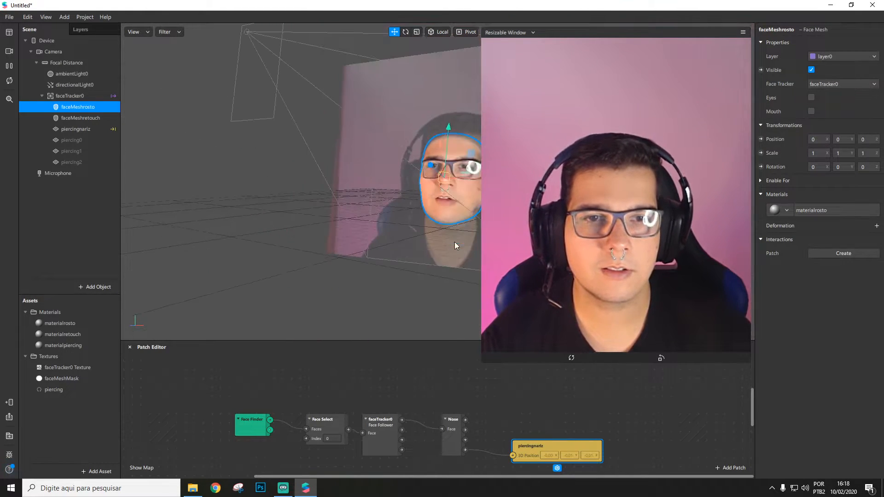
pyautogui.moveTo(441, 239); pyautogui.dragTo(214, 162)
# Make the piercing0 plane visible
pyautogui.click(83, 131)
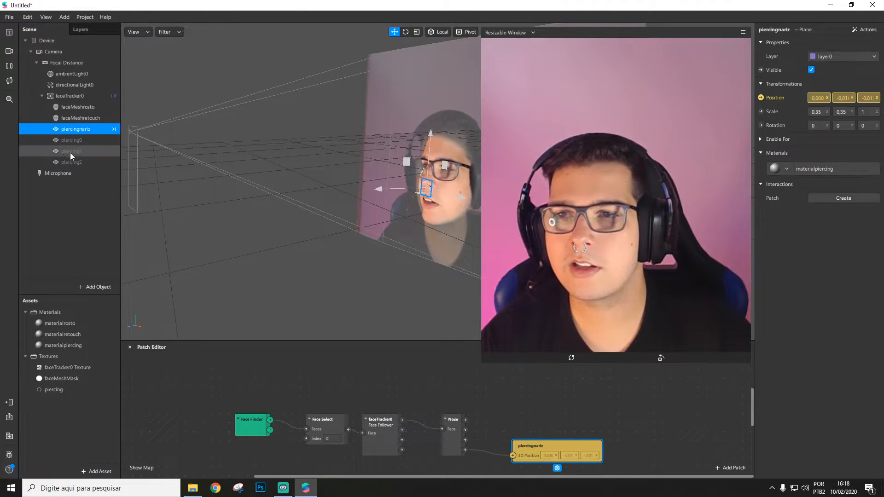
pyautogui.click(81, 140)
pyautogui.click(812, 70)
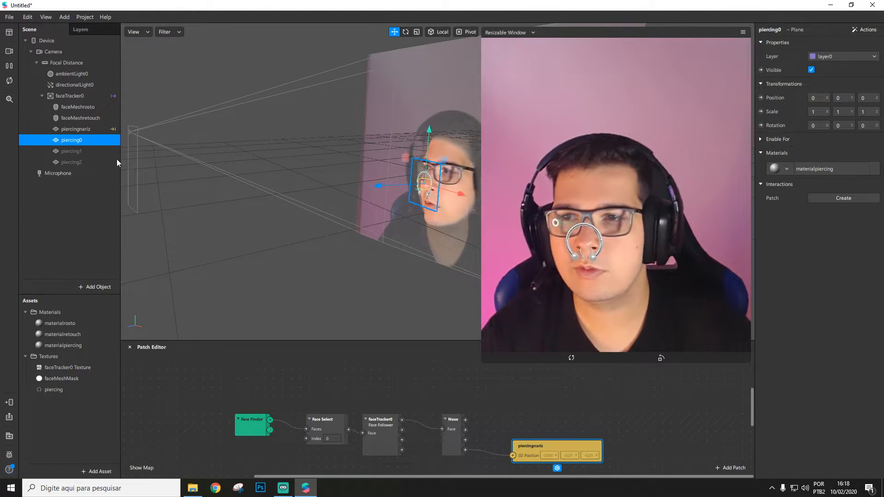
# Set the X and Y scale of piercing0, piercing1 and piercing2 to 0,35, and hide piercing1 and piercing2
pyautogui.keyDown('shift'); pyautogui.click(76, 162); pyautogui.keyUp('shift')
pyautogui.click(811, 111)
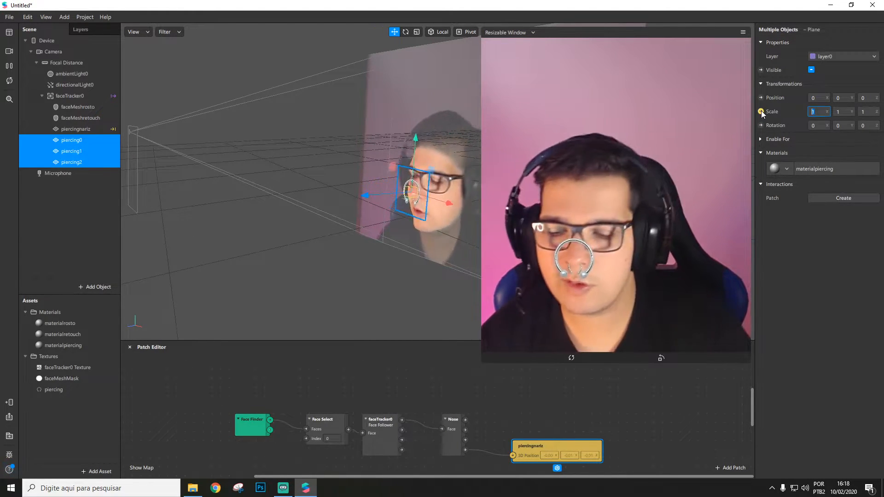
pyautogui.write('0,35')
pyautogui.press('Tab')
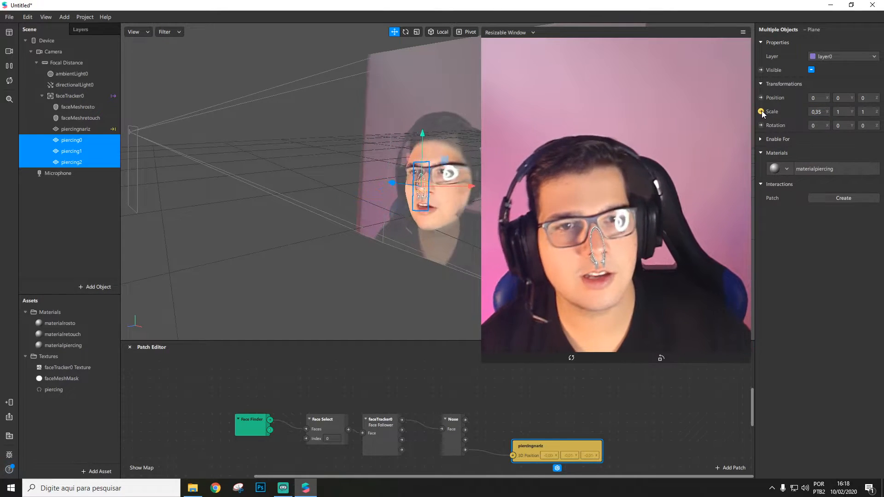
pyautogui.write('0,35')
pyautogui.press('Return')
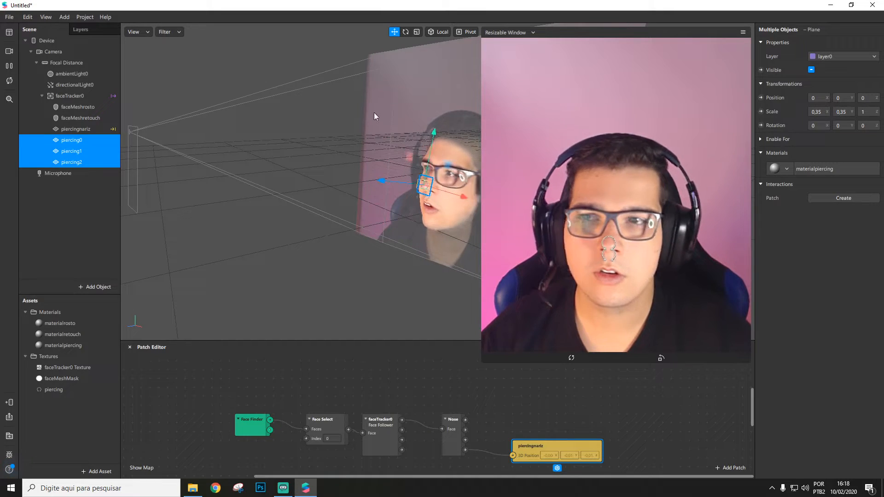
pyautogui.keyDown('ctrl'); pyautogui.click(70, 139); pyautogui.keyUp('ctrl')
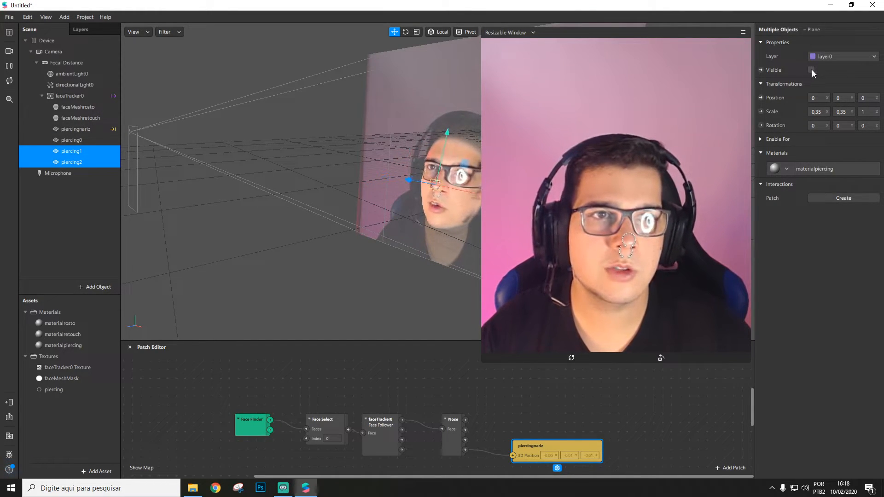
pyautogui.click(82, 141)
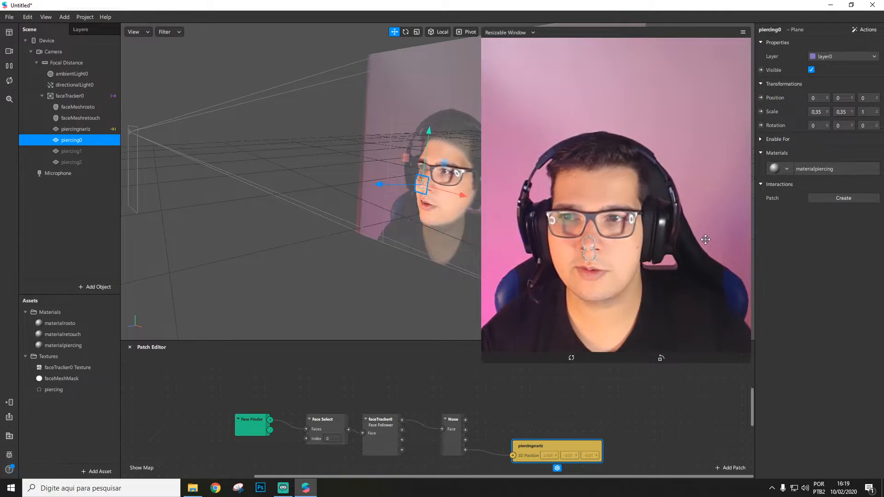
# Move the Nose patch lower and add an Eyebrow patch above it, fed by faceTracker0's face output
pyautogui.scroll(1, 472, 425)
pyautogui.scroll(-3, 472, 425)
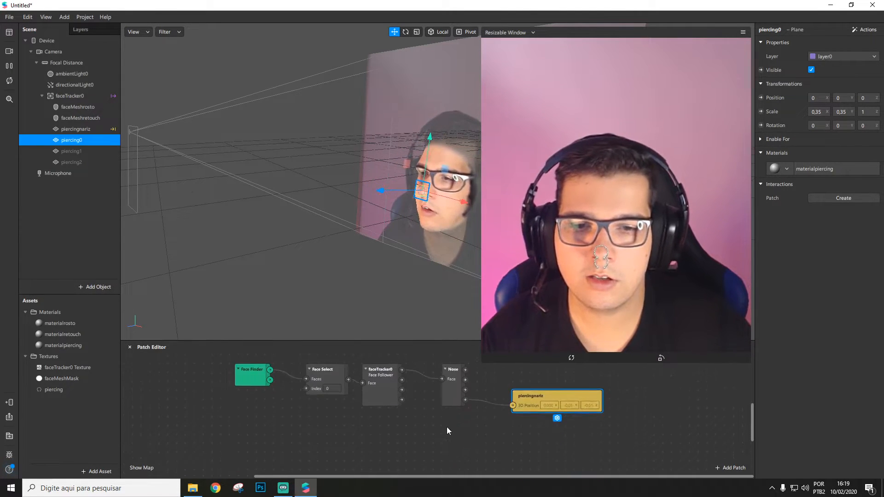
pyautogui.scroll(1, 443, 419)
pyautogui.click(455, 440)
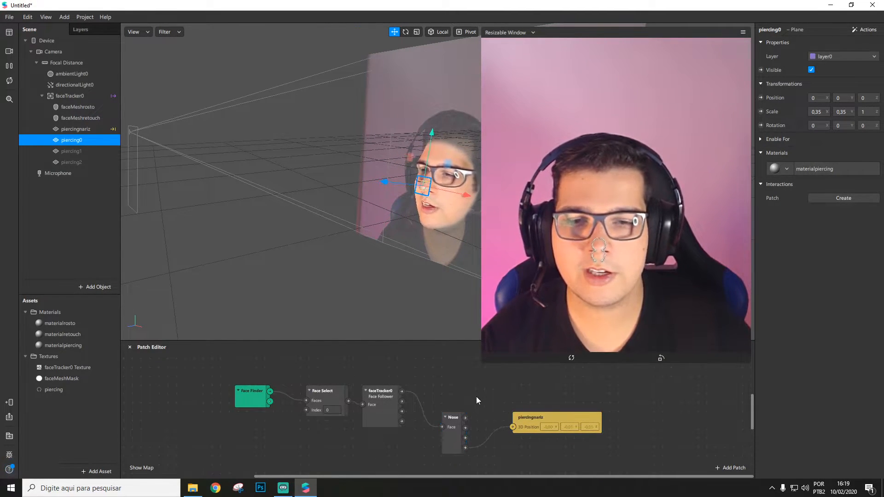
pyautogui.scroll(2, 403, 433)
pyautogui.doubleClick(421, 391)
pyautogui.write('eyeb')
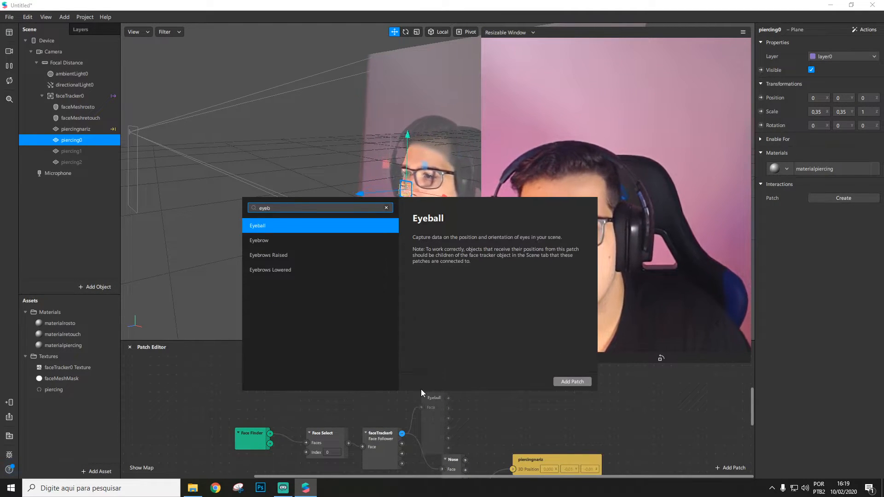
pyautogui.press('Down')
pyautogui.press('Return')
pyautogui.moveTo(452, 392); pyautogui.dragTo(448, 396)
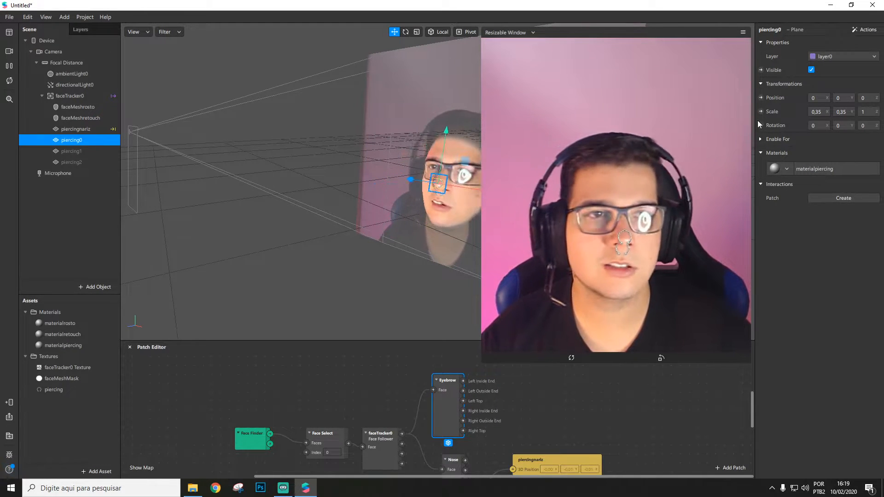
# Rename the piercing0 plane as piercingsobrancelha
pyautogui.doubleClick(92, 141)
pyautogui.press('BackSpace')
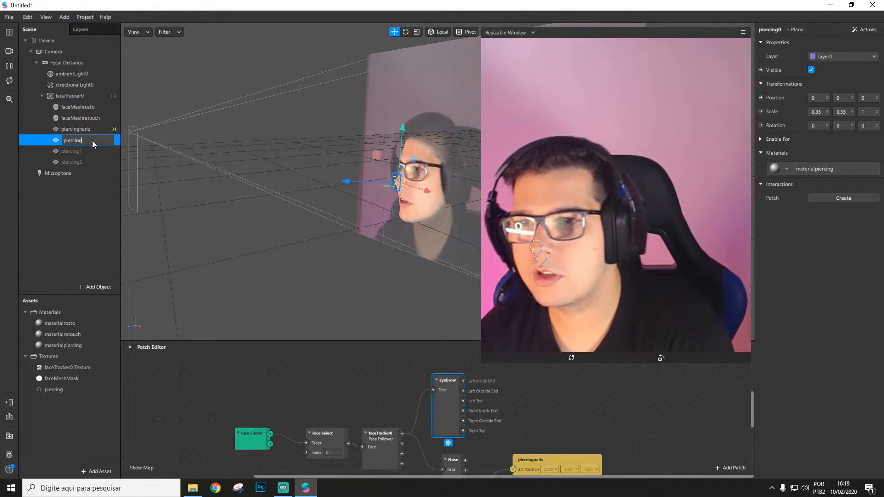
pyautogui.write('sobrancelha')
pyautogui.press('Return')
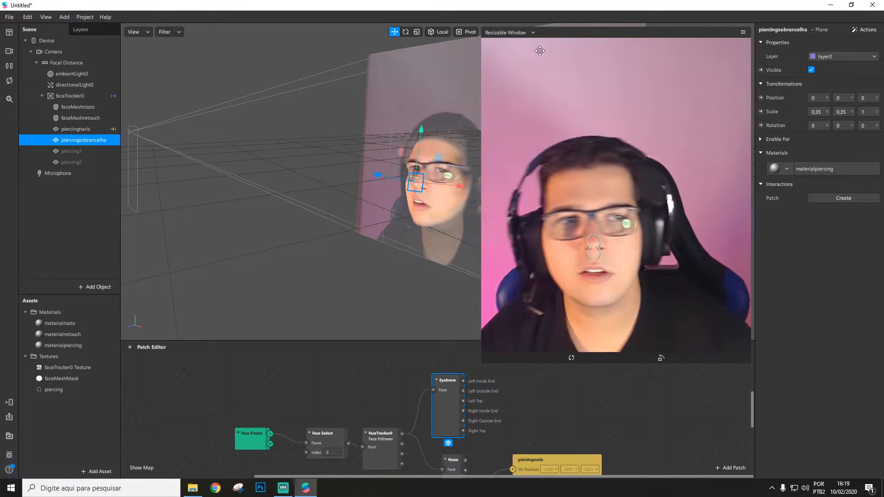
# Create a 3D Position patch for the piercingsobrancelha plane and place it beyond the Eyebrow patch
pyautogui.click(760, 98)
pyautogui.moveTo(483, 424); pyautogui.dragTo(571, 410)
pyautogui.click(411, 418)
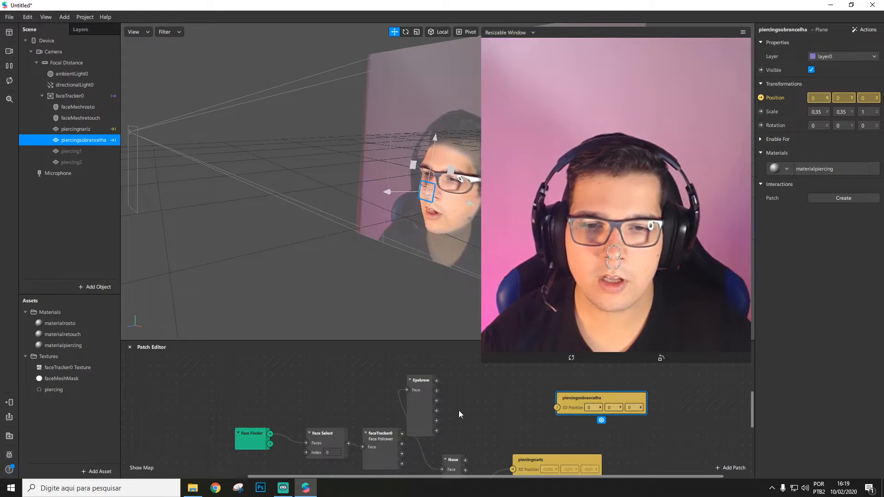
# Try driving piercingsobrancelha's position directly from the Eyebrow patch's Right Inside End and Right Outside End outputs
pyautogui.moveTo(431, 416); pyautogui.dragTo(467, 407)
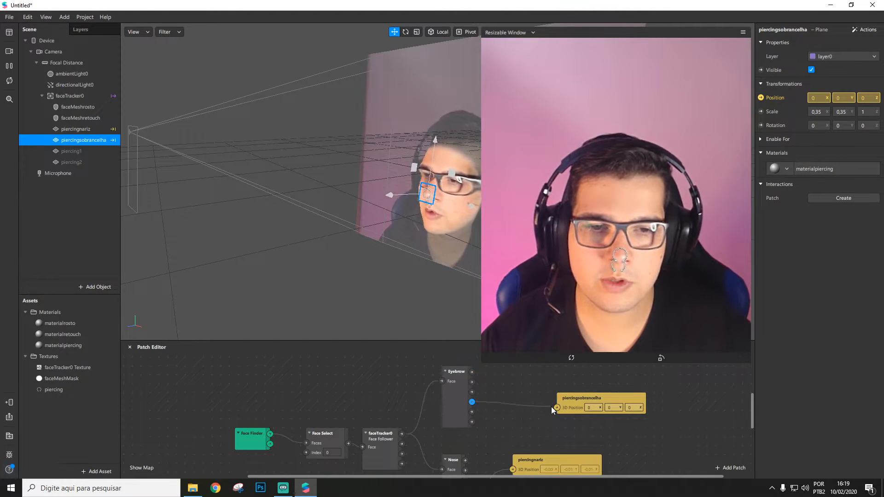
pyautogui.moveTo(551, 407); pyautogui.dragTo(556, 407)
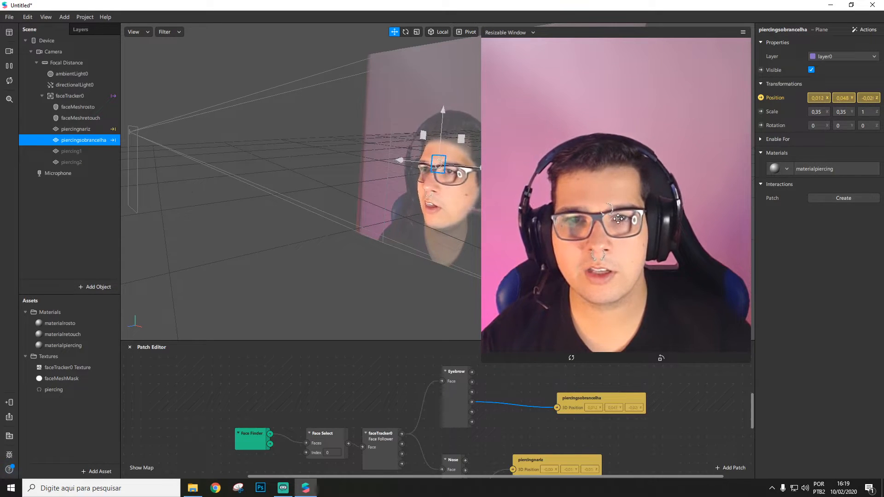
pyautogui.moveTo(473, 412); pyautogui.dragTo(558, 408)
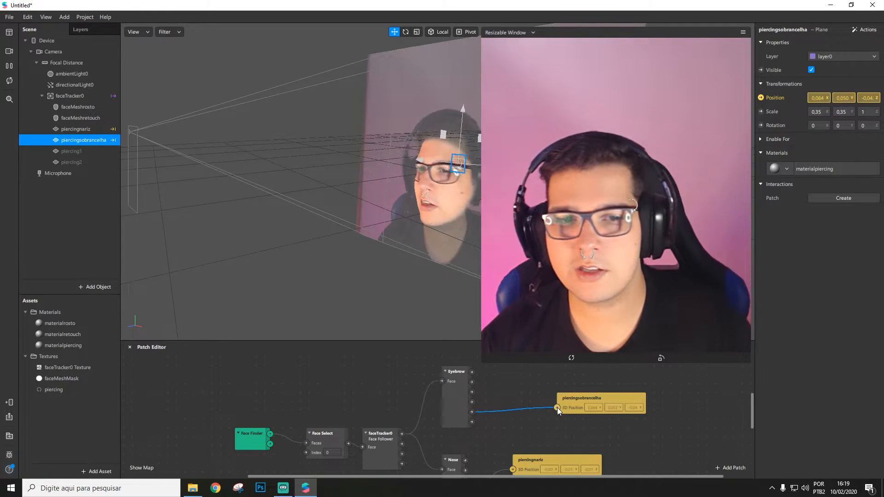
# Insert a Vector 3 Add patch between the Eyebrow patch's Right Inside End output and the piercingsobrancelha position patch
pyautogui.click(463, 413)
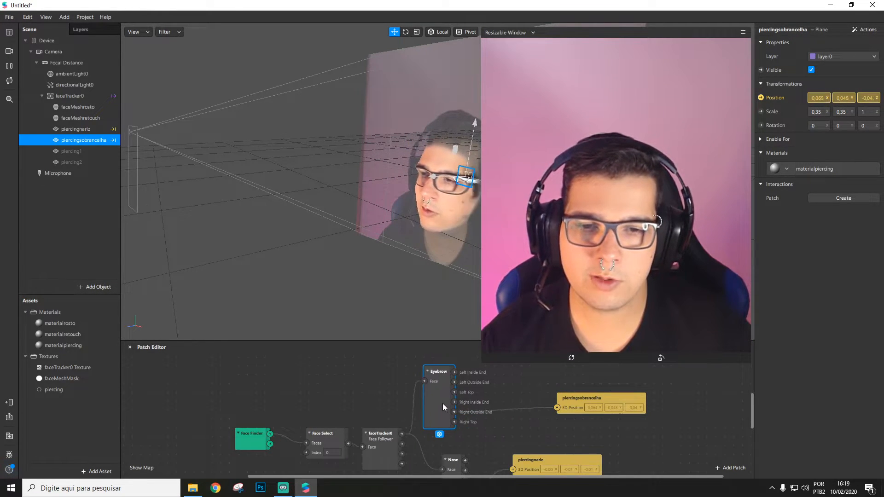
pyautogui.doubleClick(510, 400)
pyautogui.write('add')
pyautogui.press('Return')
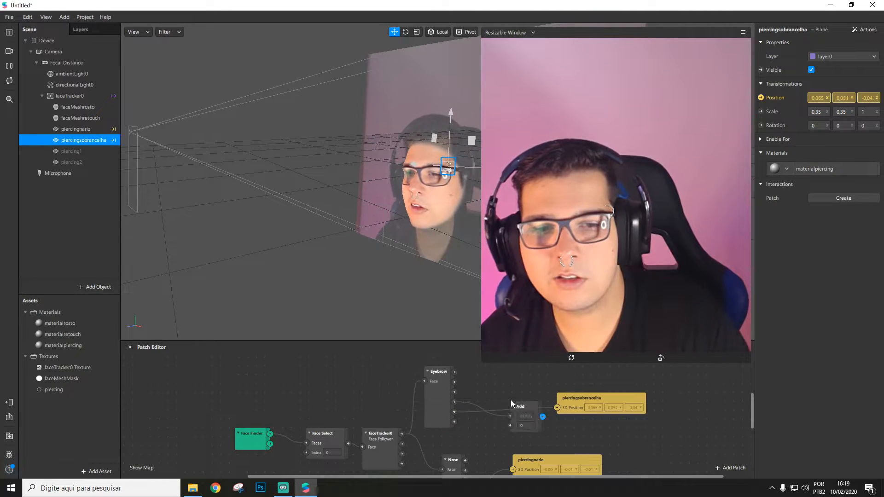
pyautogui.moveTo(515, 403); pyautogui.dragTo(497, 380)
pyautogui.click(497, 412)
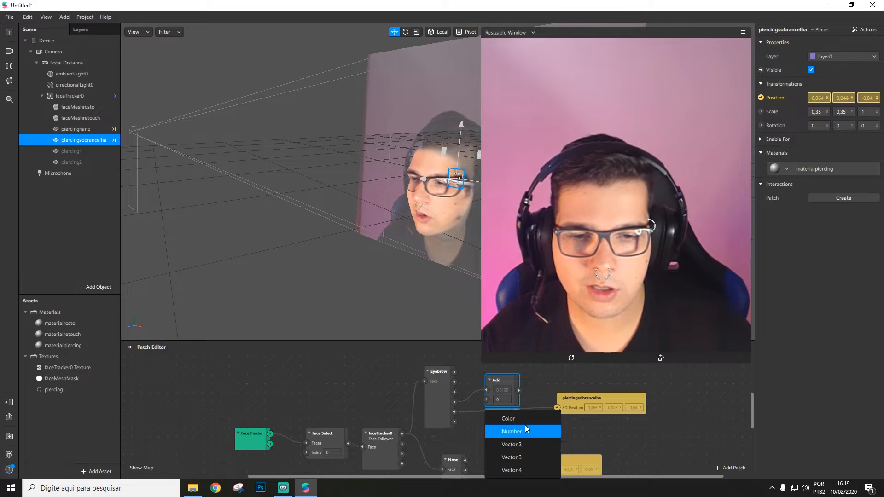
pyautogui.click(520, 458)
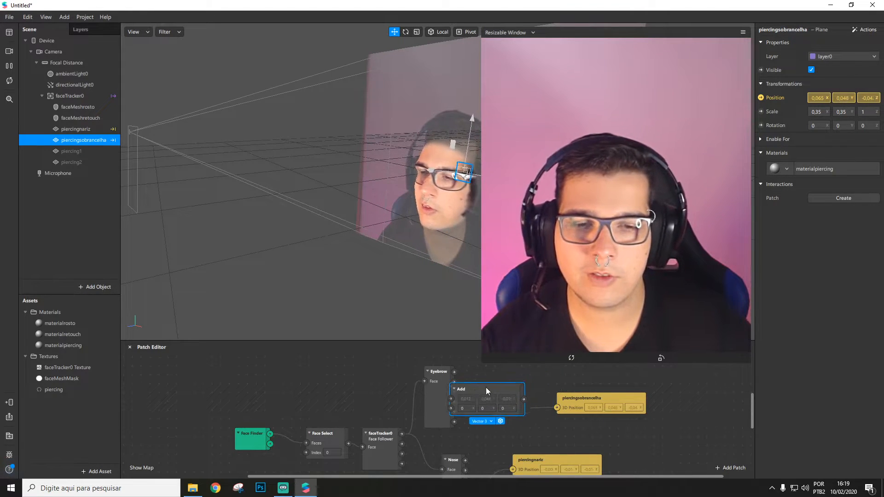
pyautogui.moveTo(567, 402); pyautogui.dragTo(604, 393)
pyautogui.moveTo(491, 388); pyautogui.dragTo(526, 388)
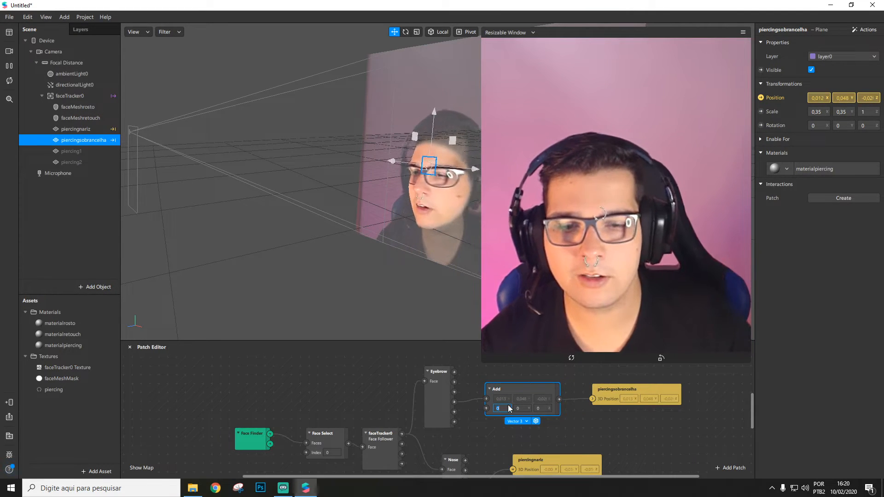
# Set the X offset in the Add patch's second row to 0,04, trying nearby values up to 0,05 for the eyebrow piercing
pyautogui.write('0,')
pyautogui.write('02')
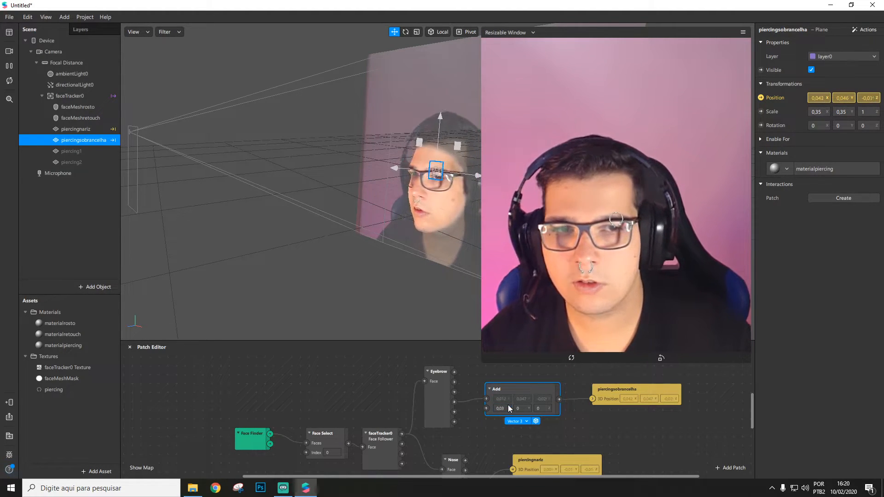
pyautogui.press('BackSpace')
pyautogui.write('4')
pyautogui.press('BackSpace')
pyautogui.write('5')
pyautogui.press('BackSpace')
pyautogui.write('45')
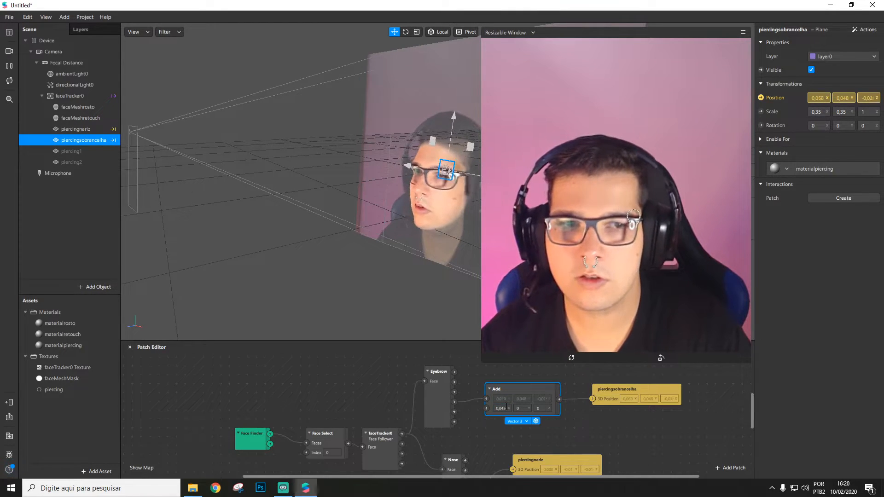
pyautogui.press('BackSpace')
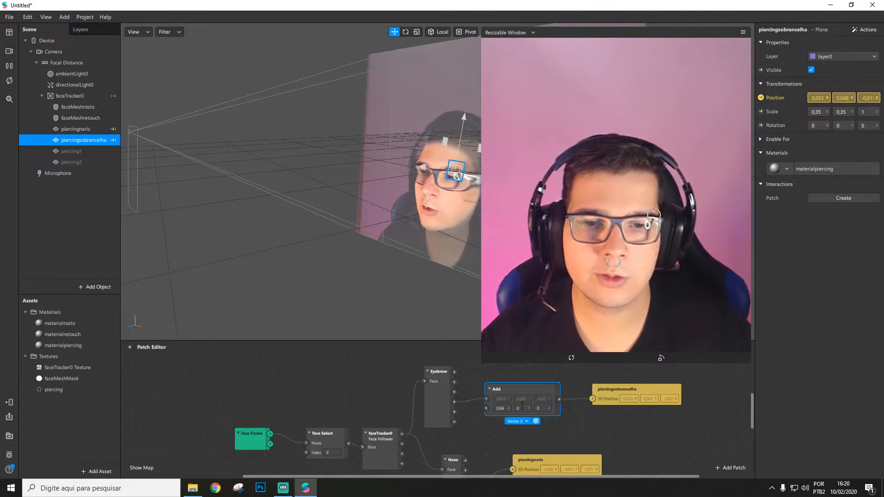
# Set the Z offset in the Add patch's second row to -0,016 for the eyebrow piercing, trying -0,02 first
pyautogui.scroll(5, 437, 172)
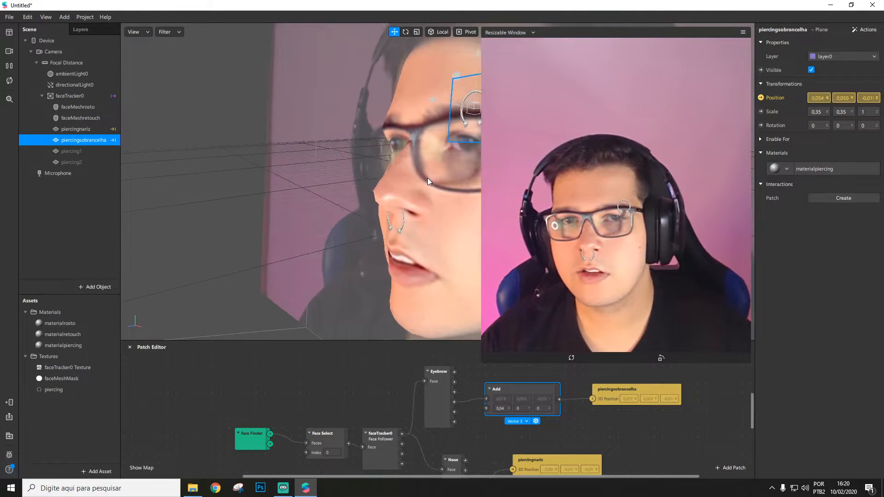
pyautogui.moveTo(457, 199); pyautogui.dragTo(383, 215)
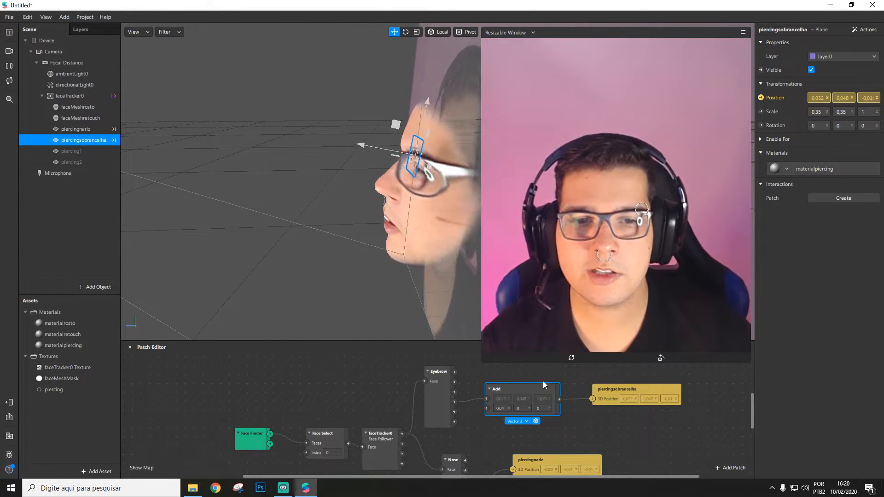
pyautogui.click(543, 408)
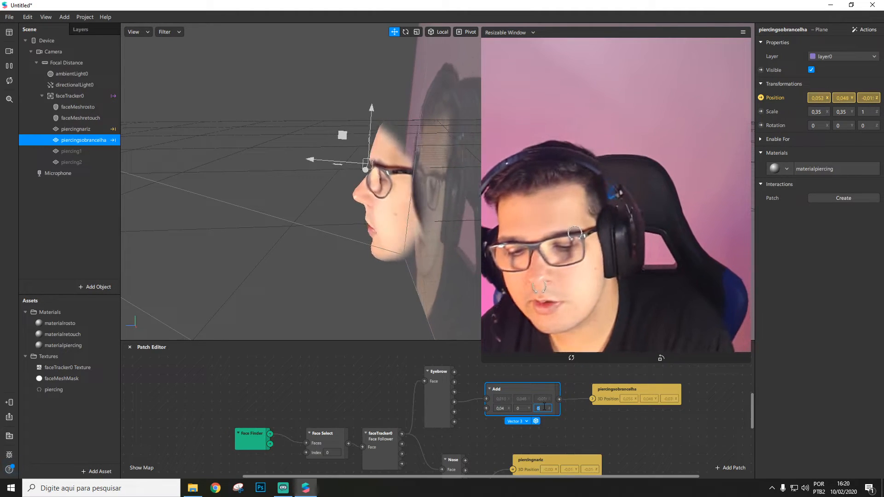
pyautogui.write('-0,')
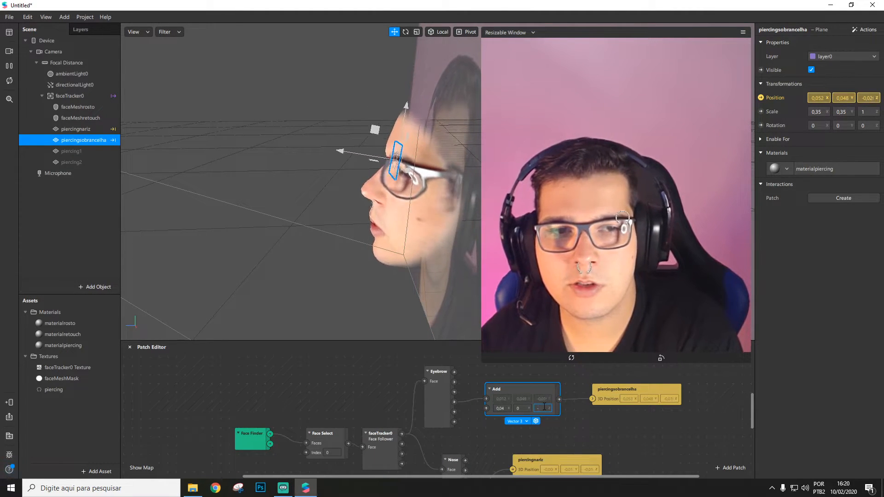
pyautogui.write('02')
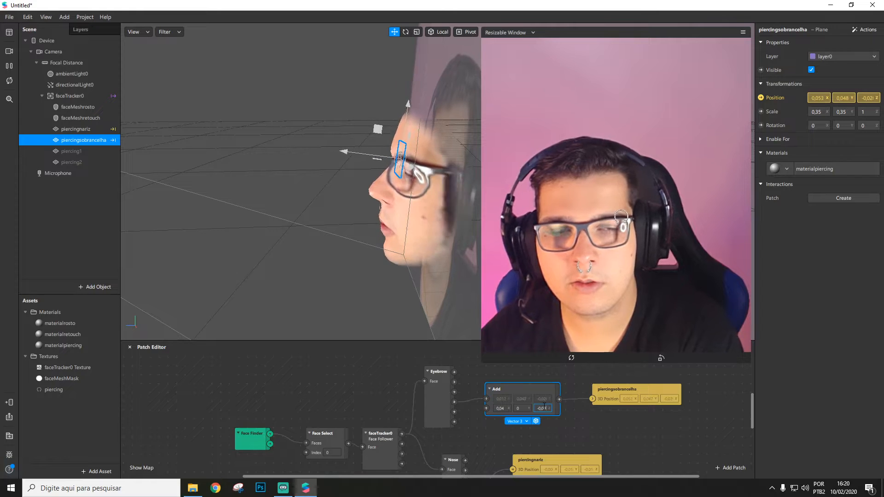
pyautogui.press('Return')
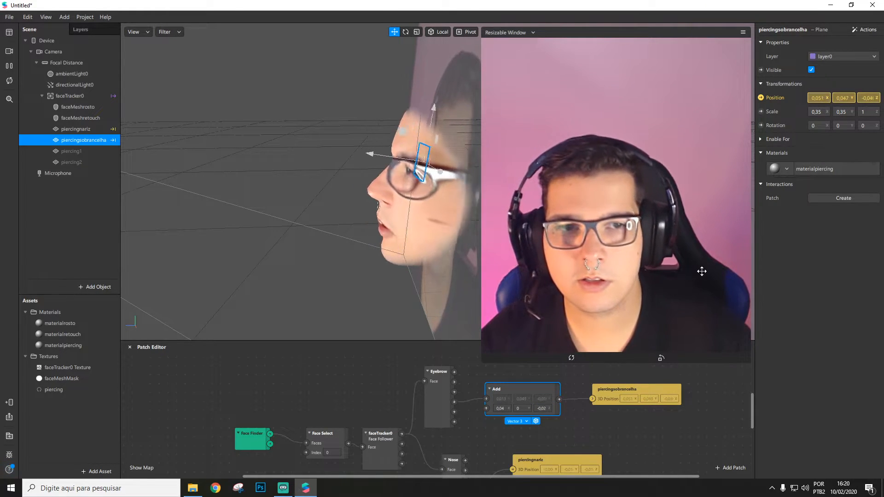
pyautogui.click(547, 408)
pyautogui.press('BackSpace')
pyautogui.write('16')
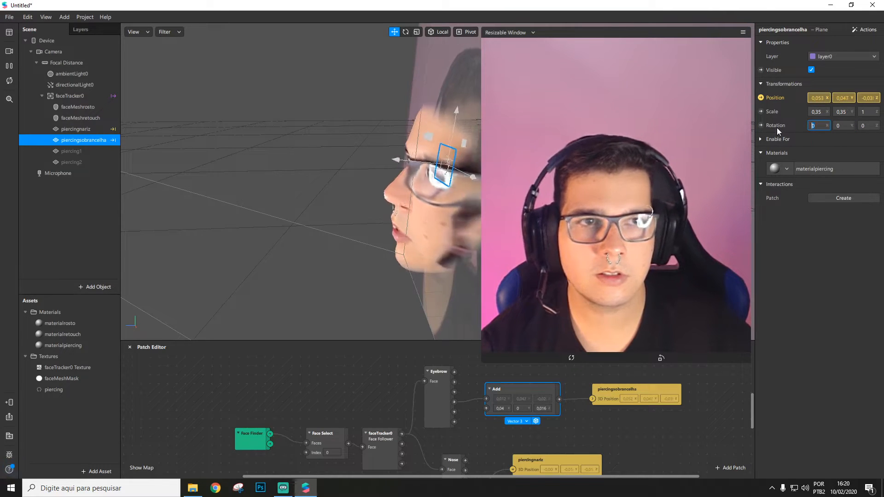
# Set the Z rotation of the piercingsobrancelha plane to 90
pyautogui.click(868, 125)
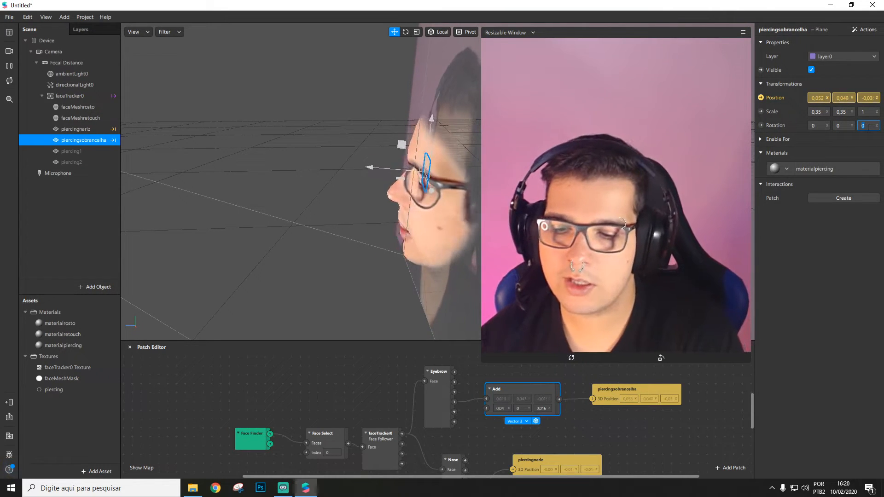
pyautogui.write('90')
pyautogui.press('Return')
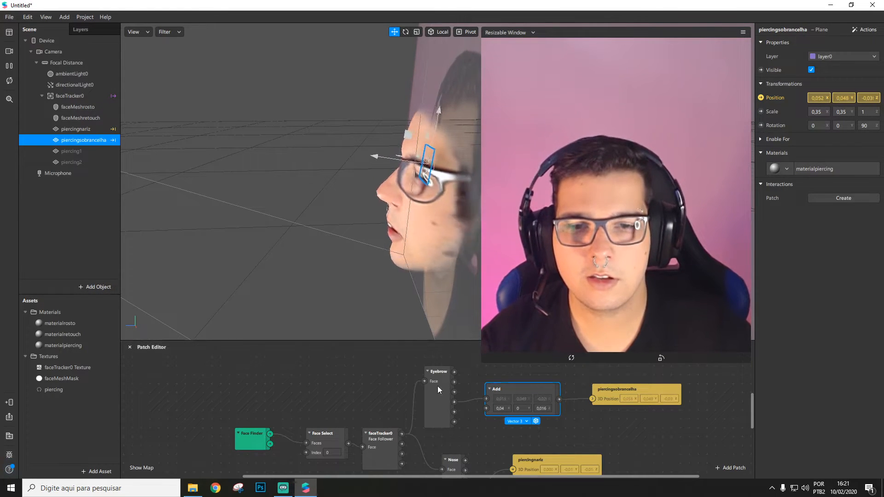
# Start a patch from faceTracker0's face output and review the Face Landmarks options, including Chin, Eyeball, Eyelid, Forehead, Nose and Eyebrow
pyautogui.scroll(1, 438, 389)
pyautogui.click(430, 399)
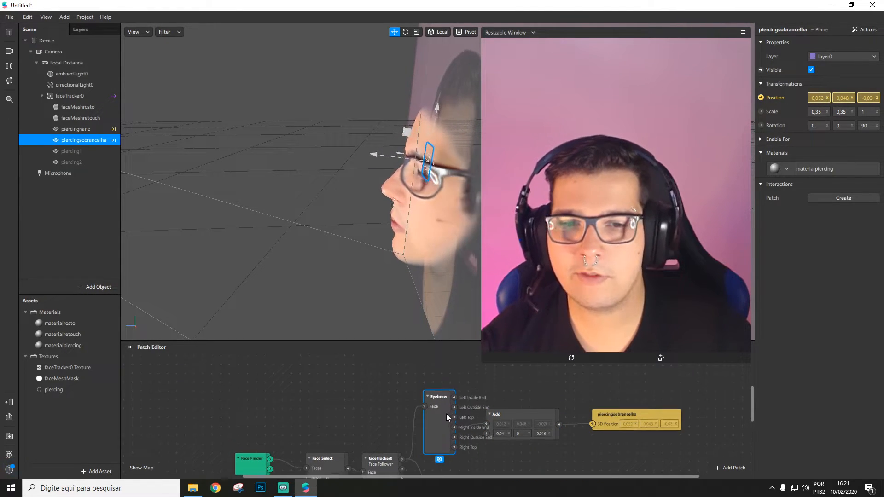
pyautogui.scroll(3, 444, 422)
pyautogui.scroll(-5, 444, 423)
pyautogui.scroll(1, 444, 425)
pyautogui.click(406, 437)
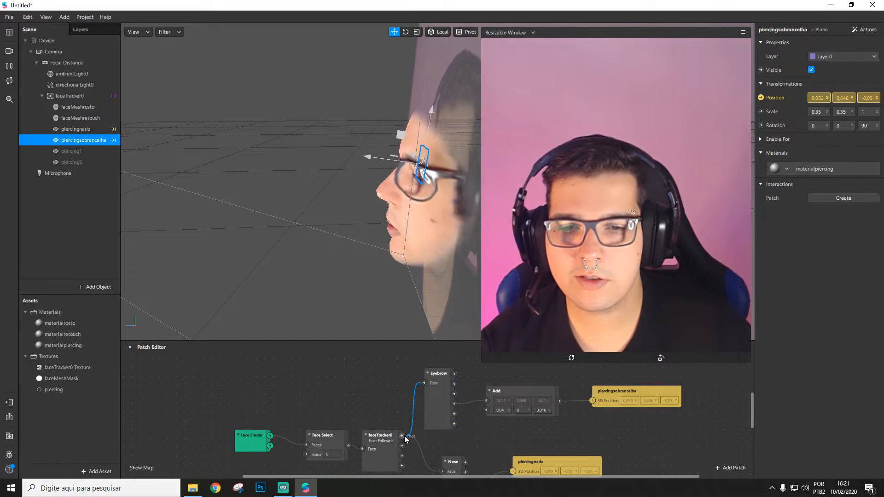
pyautogui.doubleClick(396, 397)
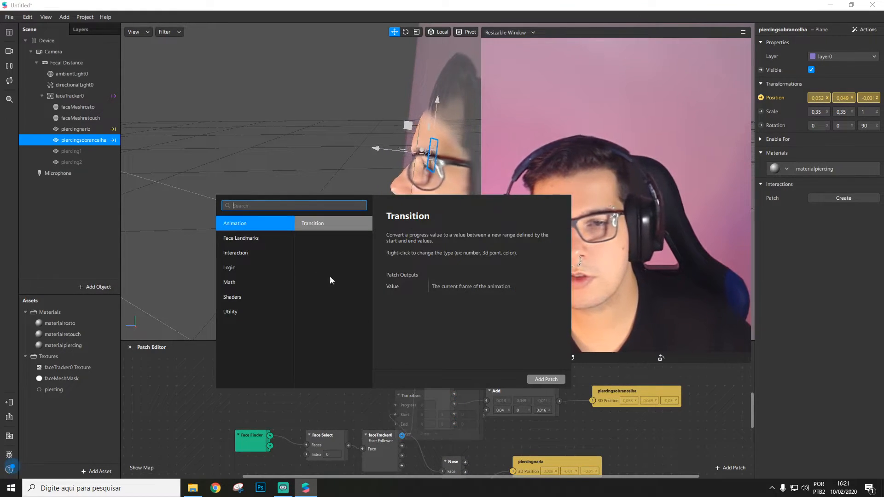
pyautogui.click(243, 254)
pyautogui.click(239, 269)
pyautogui.click(242, 239)
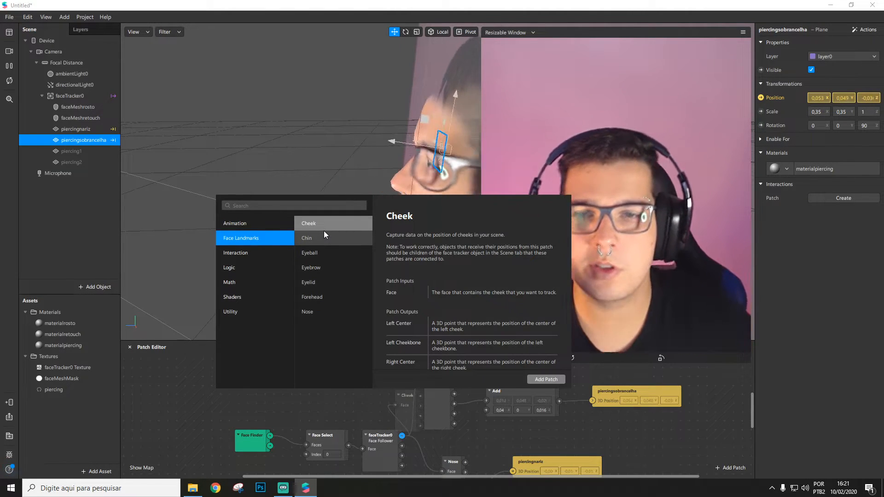
pyautogui.click(322, 239)
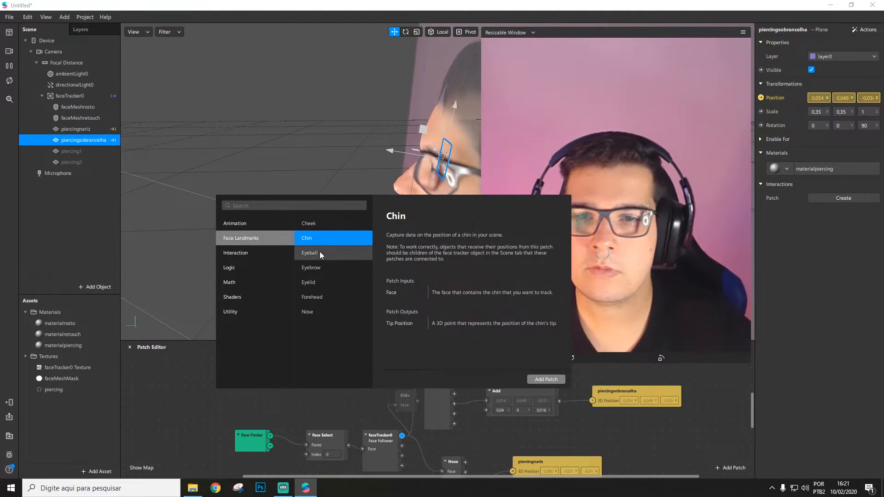
pyautogui.click(320, 253)
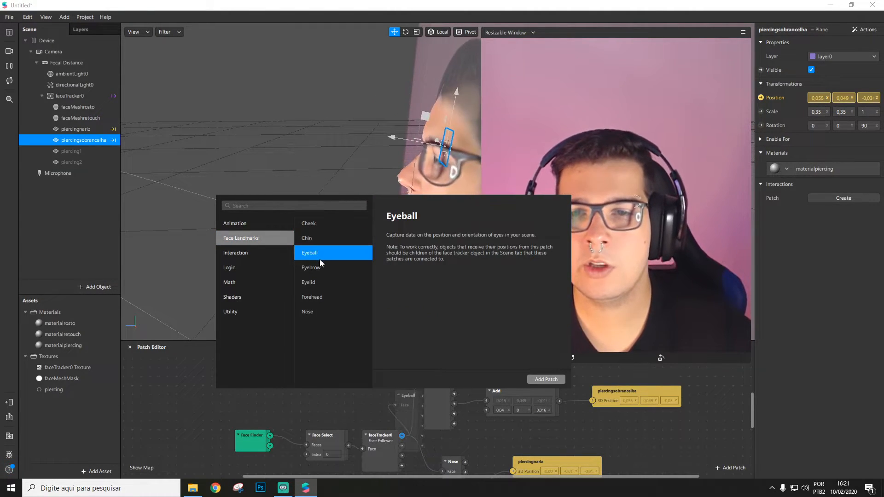
pyautogui.click(320, 283)
pyautogui.click(320, 298)
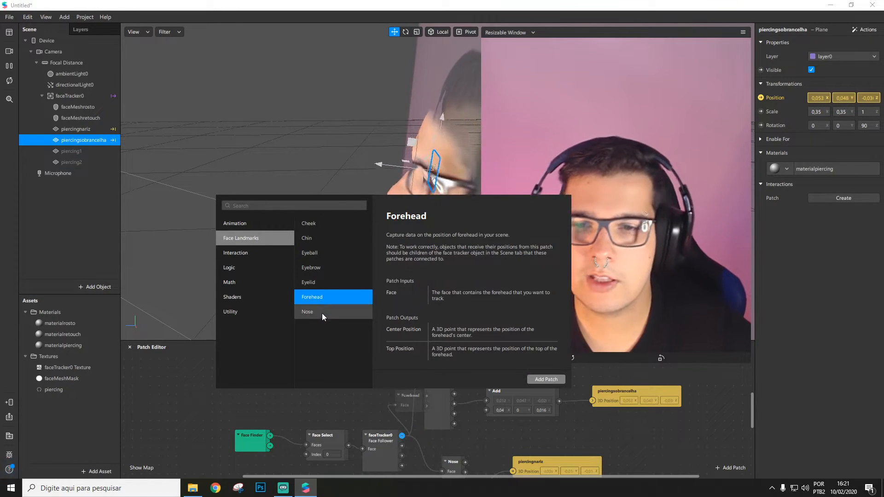
pyautogui.click(322, 311)
pyautogui.click(324, 267)
# Add a Cheek patch fed by faceTracker0's face output and place it clear of the Eyebrow patch
pyautogui.doubleClick(317, 225)
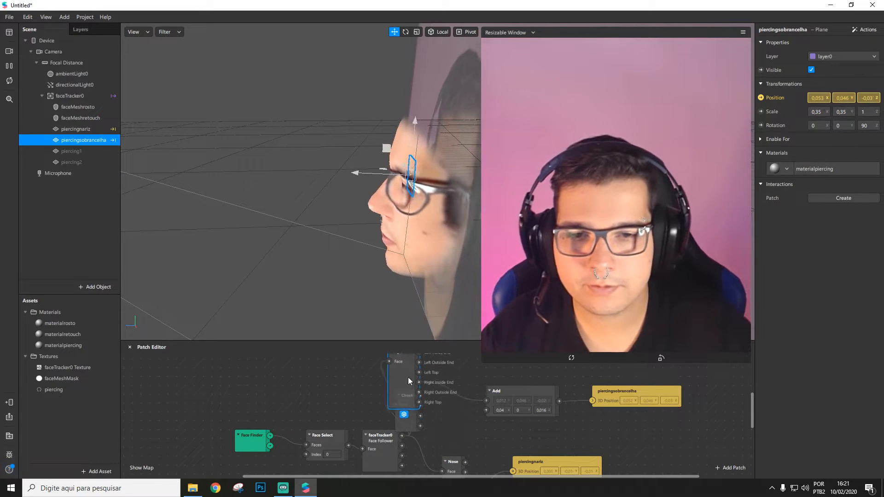
pyautogui.click(438, 403)
pyautogui.moveTo(411, 403); pyautogui.dragTo(419, 377)
# Rename the piercing1 plane as piercingorelhaesquerda
pyautogui.click(85, 152)
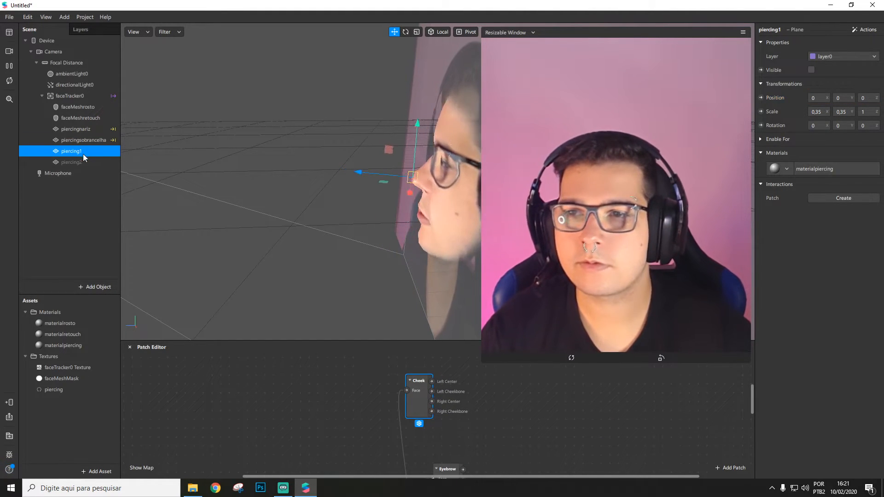
pyautogui.click(86, 154)
pyautogui.write('piercingorelhae')
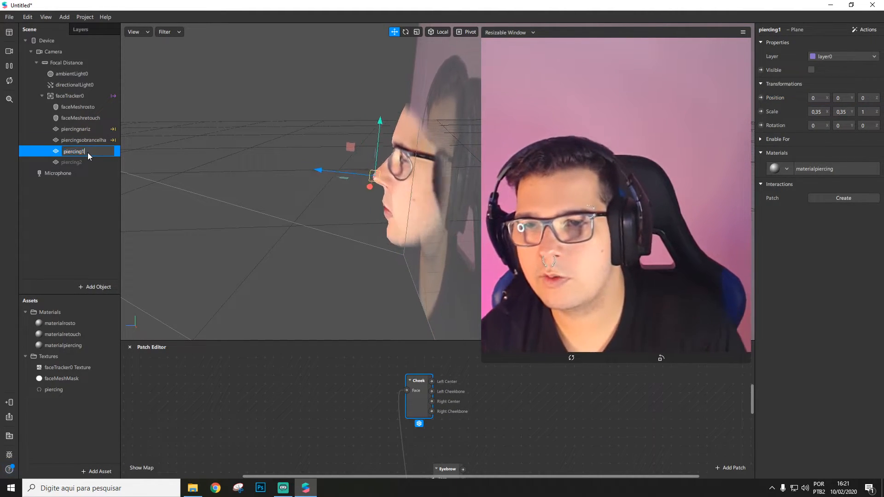
pyautogui.write('squerda')
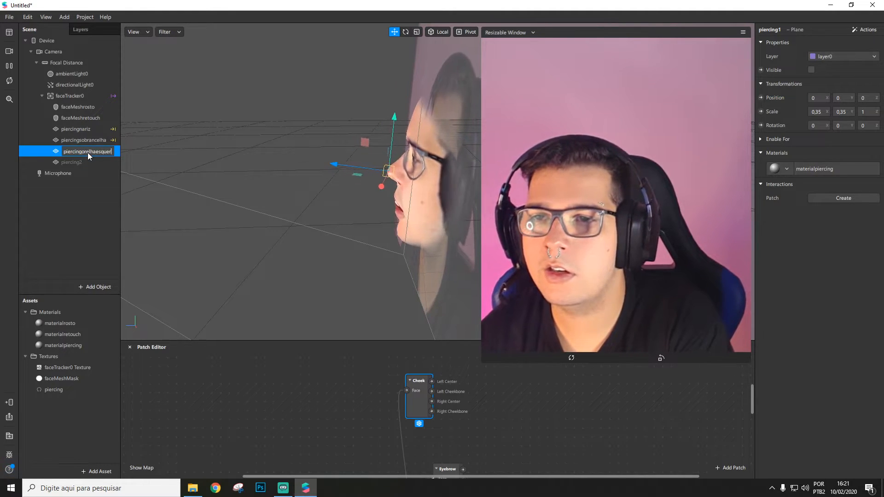
pyautogui.press('Return')
# Rename the piercing2 plane as piercingorelhadireita
pyautogui.doubleClick(86, 162)
pyautogui.write('piercingorelha')
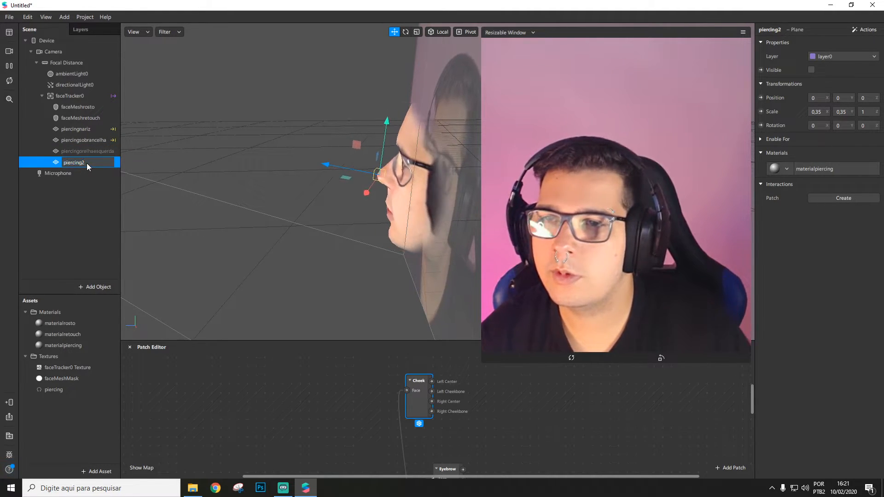
pyautogui.write('direita')
pyautogui.press('Return')
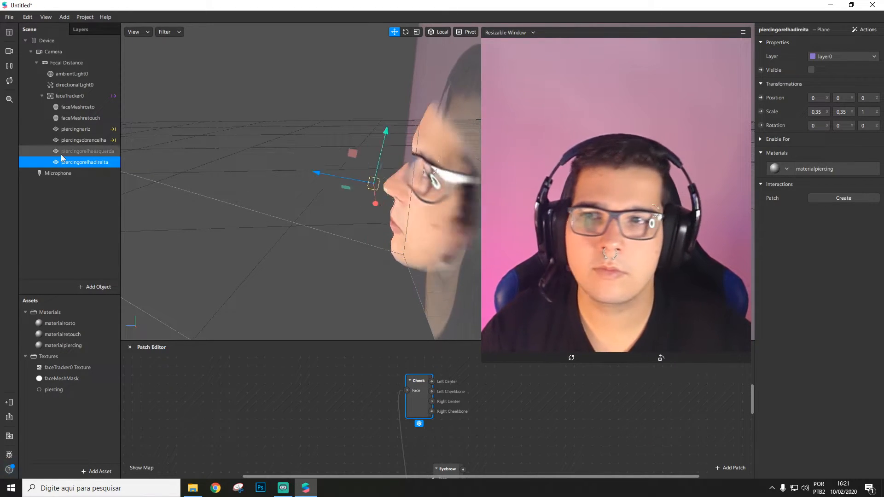
# Make the piercingorelhaesquerda and piercingorelhadireita planes visible together
pyautogui.keyDown('ctrl'); pyautogui.click(78, 151); pyautogui.keyUp('ctrl')
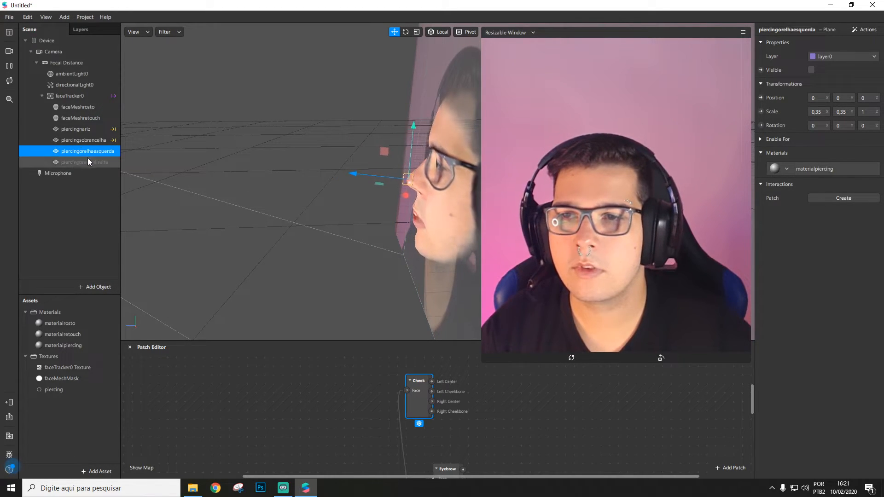
pyautogui.click(811, 70)
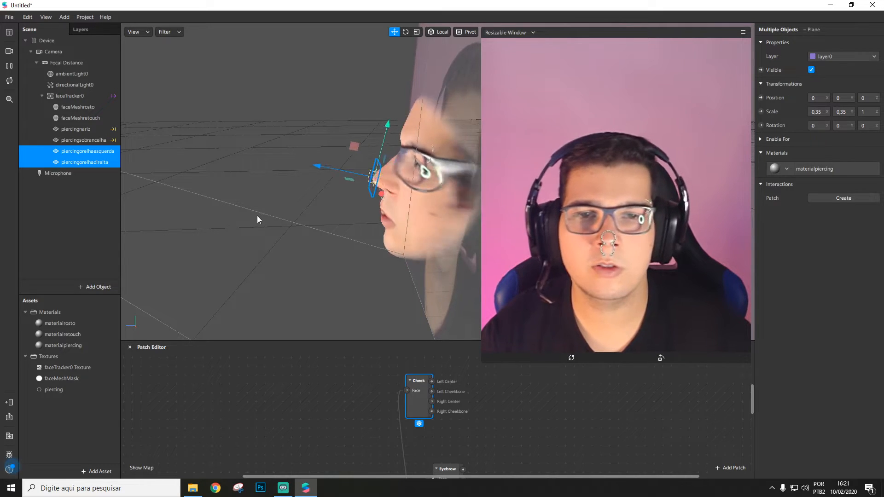
pyautogui.click(92, 189)
# Create 3D Position patches for both ear piercing planes and stack them beyond the Cheek patch
pyautogui.click(92, 151)
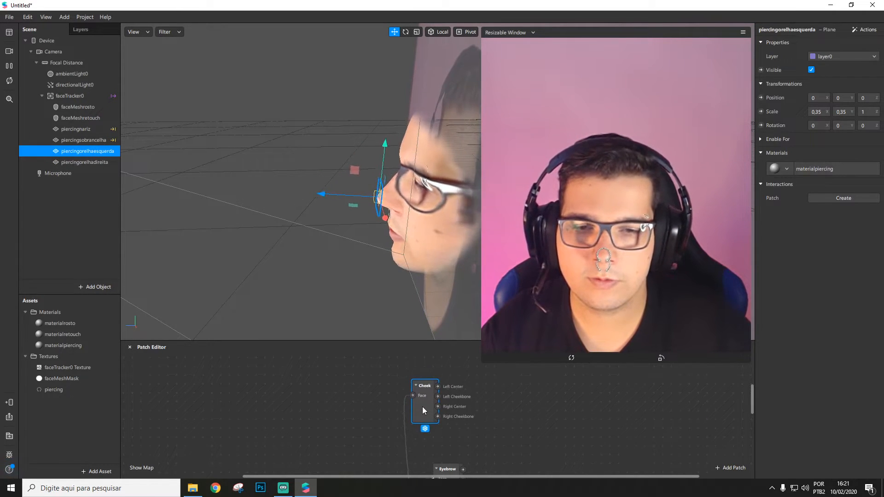
pyautogui.keyDown('ctrl'); pyautogui.click(83, 162); pyautogui.keyUp('ctrl')
pyautogui.click(761, 97)
pyautogui.moveTo(492, 418); pyautogui.dragTo(553, 367)
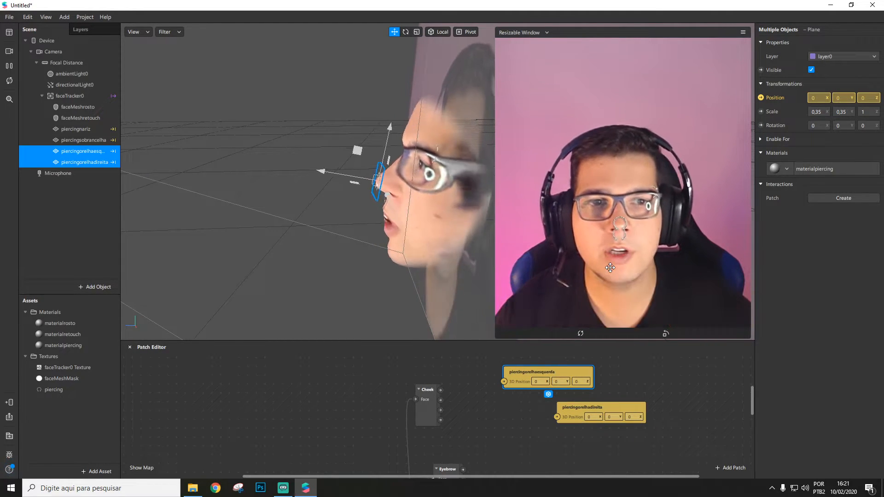
pyautogui.moveTo(525, 377); pyautogui.dragTo(566, 376)
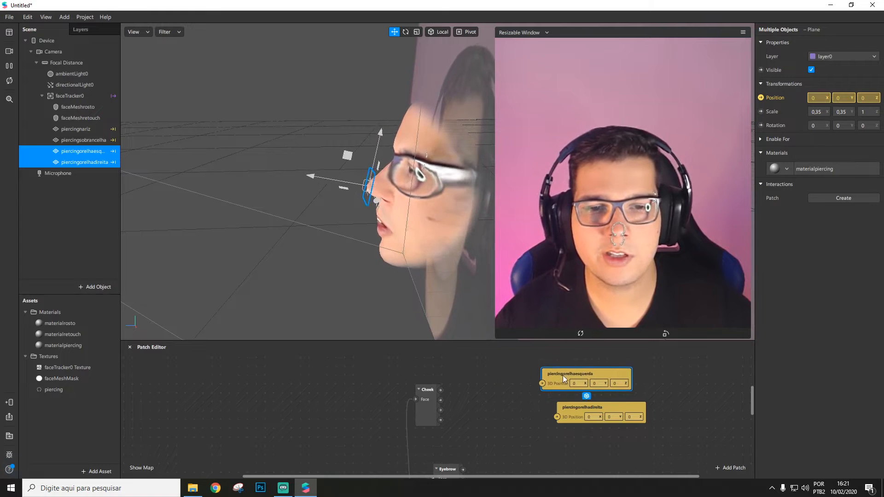
pyautogui.moveTo(575, 409); pyautogui.dragTo(513, 410)
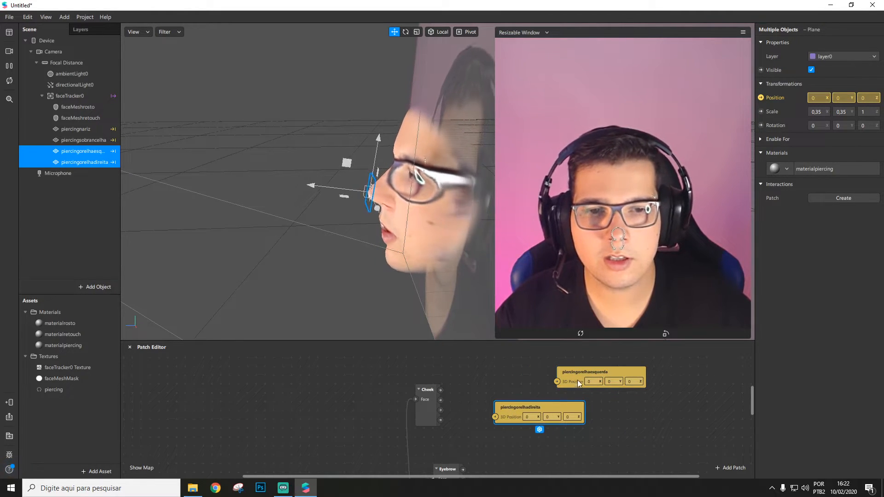
pyautogui.moveTo(574, 377); pyautogui.dragTo(512, 386)
# Enlarge the Patch Editor area and the camera preview window
pyautogui.click(408, 386)
pyautogui.scroll(1, 441, 421)
pyautogui.scroll(-2, 442, 419)
pyautogui.scroll(2, 463, 367)
pyautogui.moveTo(444, 341); pyautogui.dragTo(451, 287)
pyautogui.scroll(4, 465, 391)
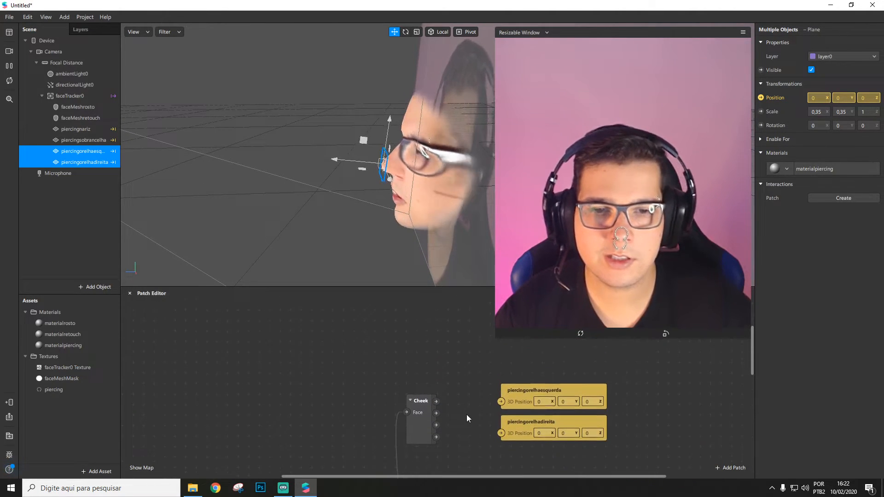
pyautogui.moveTo(495, 338); pyautogui.dragTo(482, 358)
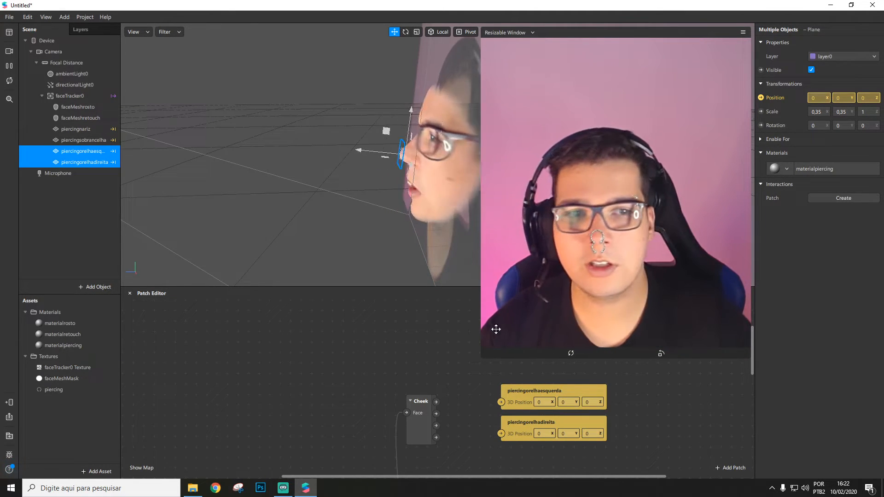
pyautogui.scroll(-2, 459, 391)
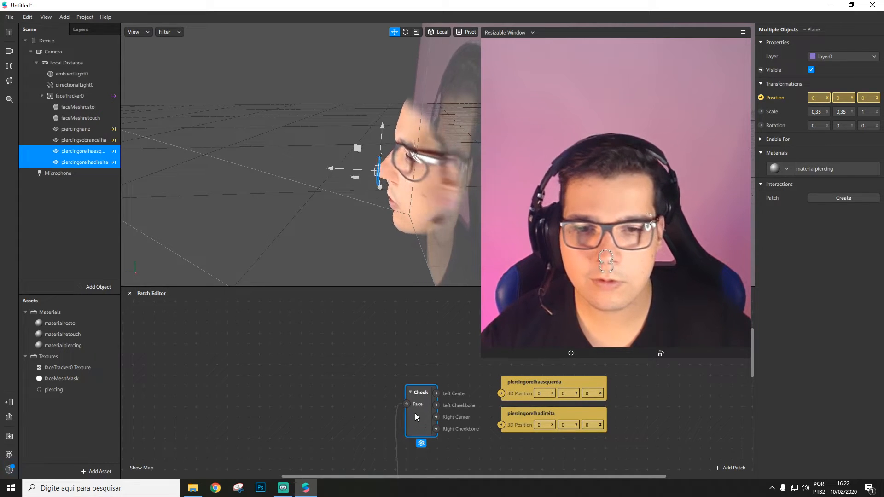
# Drive piercingorelhaesquerda from the Cheek patch's Left Cheekbone, trying Left Center first, and piercingorelhadireita from Right Cheekbone
pyautogui.moveTo(419, 427); pyautogui.dragTo(406, 414)
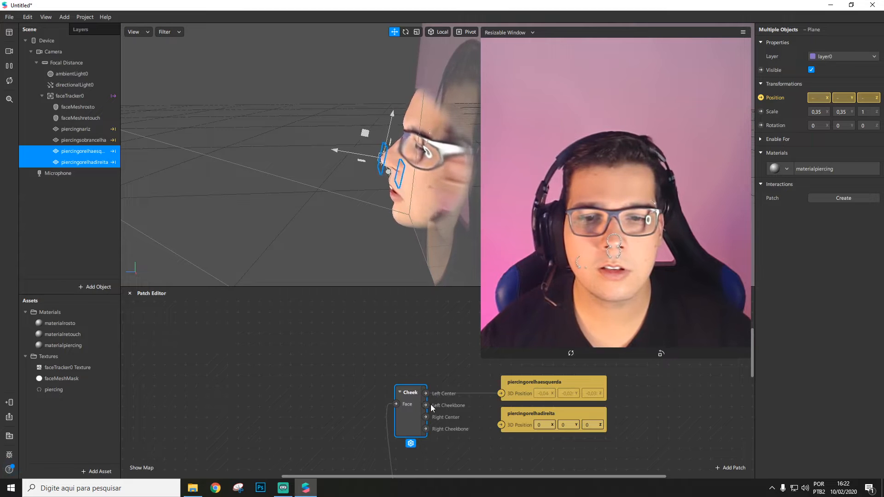
pyautogui.moveTo(499, 394); pyautogui.dragTo(500, 394)
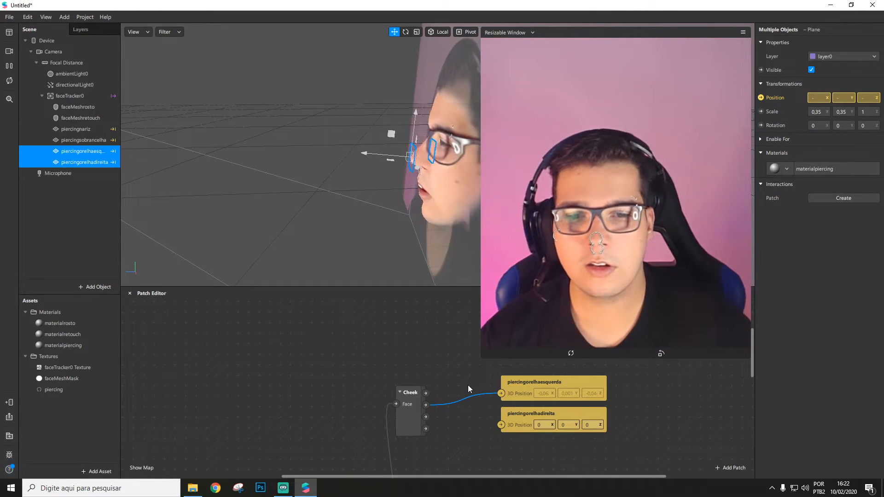
pyautogui.click(419, 428)
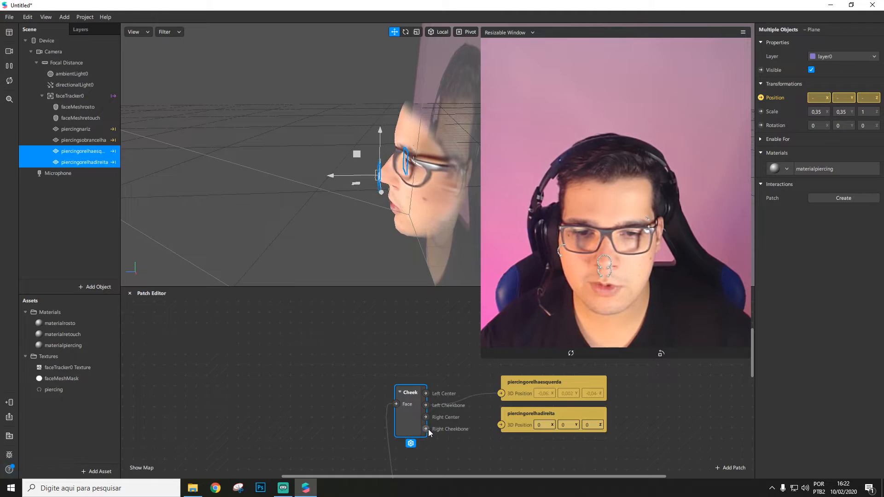
pyautogui.moveTo(499, 423); pyautogui.dragTo(598, 410)
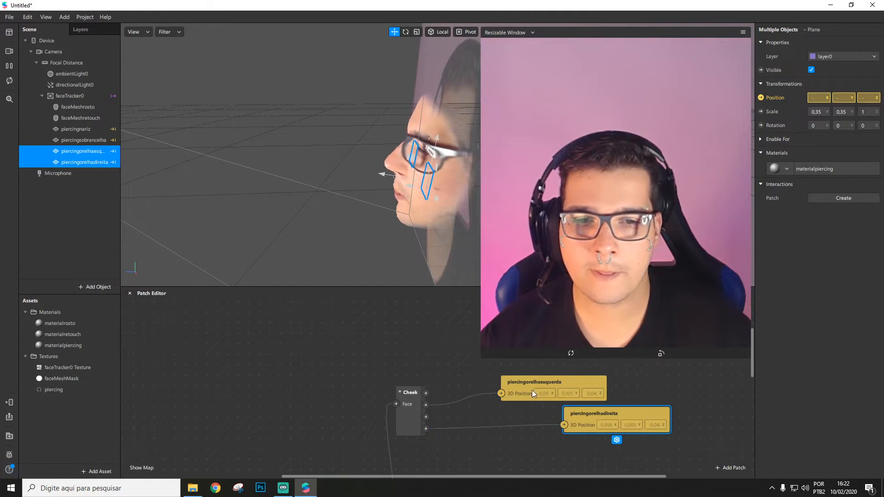
# Insert a Vector 3 Add patch between the Cheek patch's Left Cheekbone output and piercingorelhaesquerda's 3D Position
pyautogui.moveTo(528, 386); pyautogui.dragTo(610, 382)
pyautogui.moveTo(429, 404); pyautogui.dragTo(489, 389)
pyautogui.write('add')
pyautogui.press('Return')
pyautogui.click(489, 424)
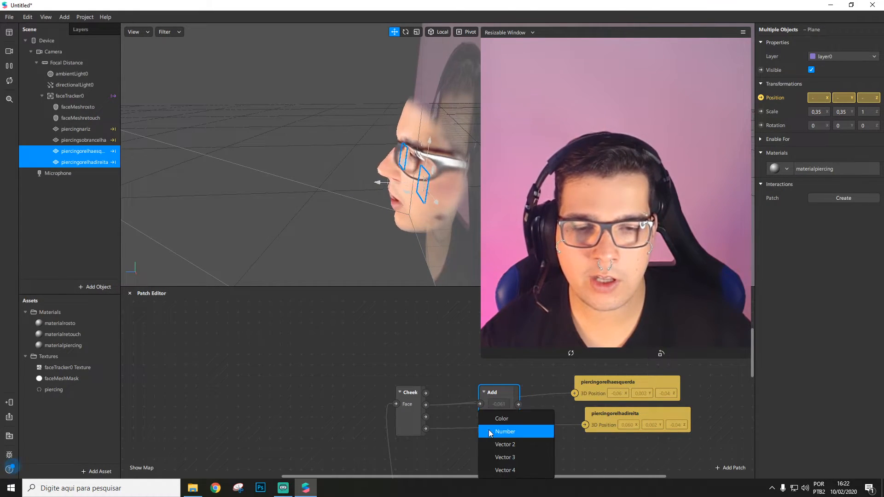
pyautogui.click(509, 469)
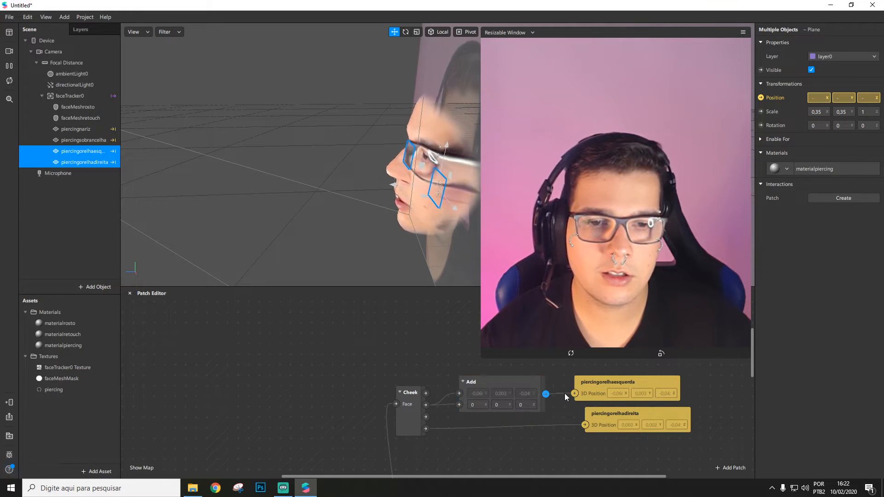
# Duplicate the Add patch and route Right Cheekbone through the copy into piercingorelhadireita, stacking it beneath the original
pyautogui.click(523, 381)
pyautogui.hotkey('ctrl', 'd')
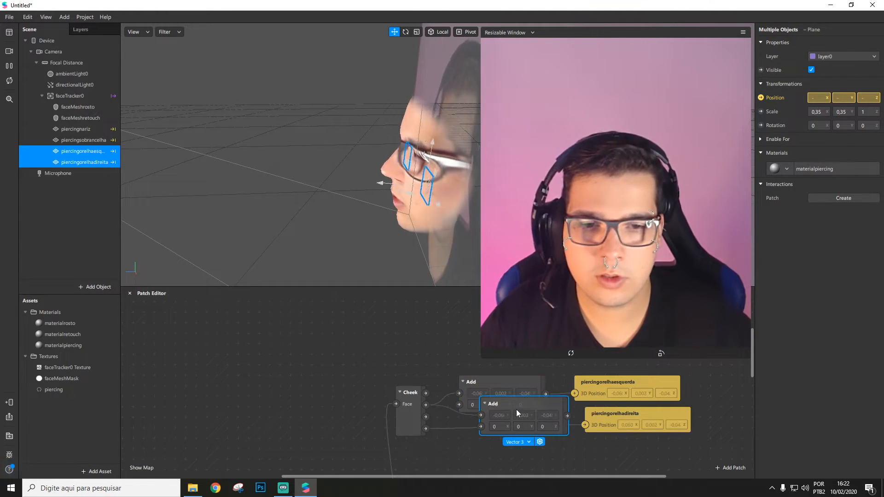
pyautogui.moveTo(516, 408); pyautogui.dragTo(506, 440)
pyautogui.click(416, 428)
pyautogui.moveTo(426, 428); pyautogui.dragTo(470, 446)
pyautogui.moveTo(488, 434); pyautogui.dragTo(476, 413)
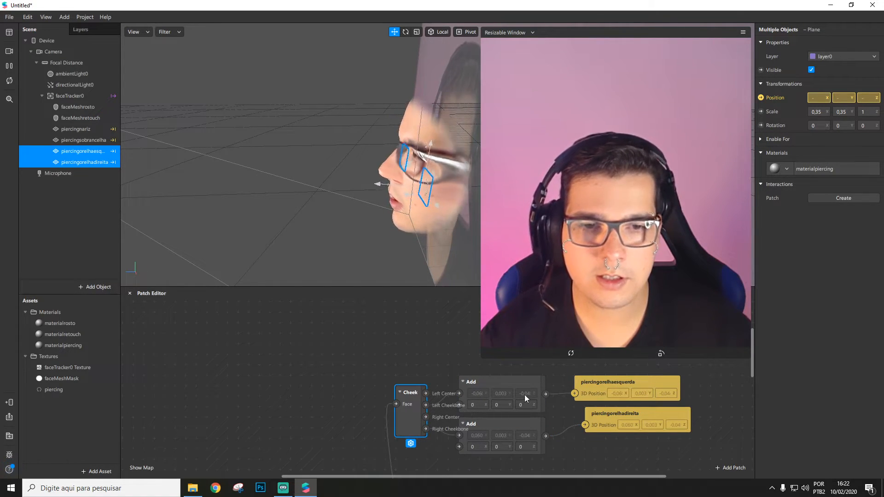
# Set the X offset in piercingorelhaesquerda's Add patch to -0,01 and reset both ear planes' Z rotation to 0
pyautogui.click(512, 384)
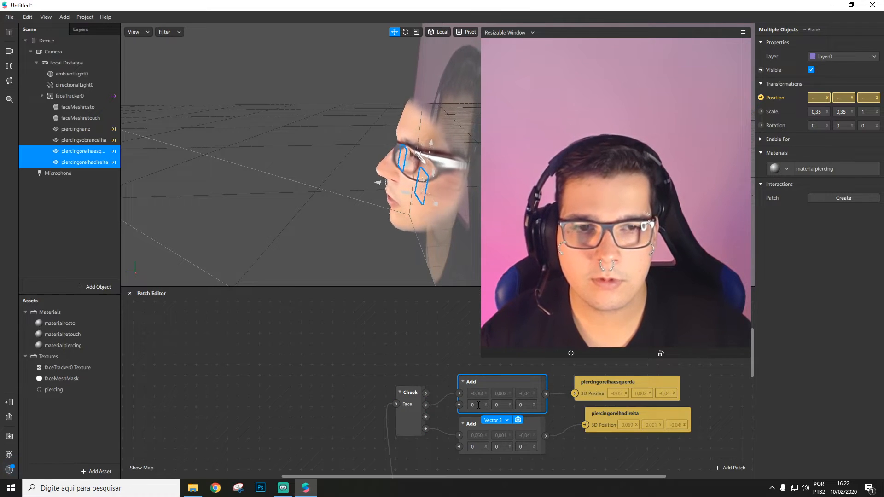
pyautogui.write(',0')
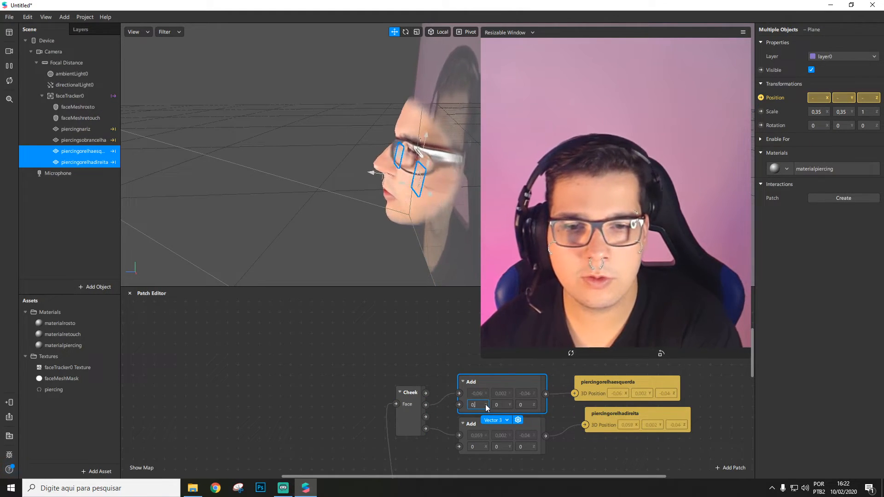
pyautogui.write('1')
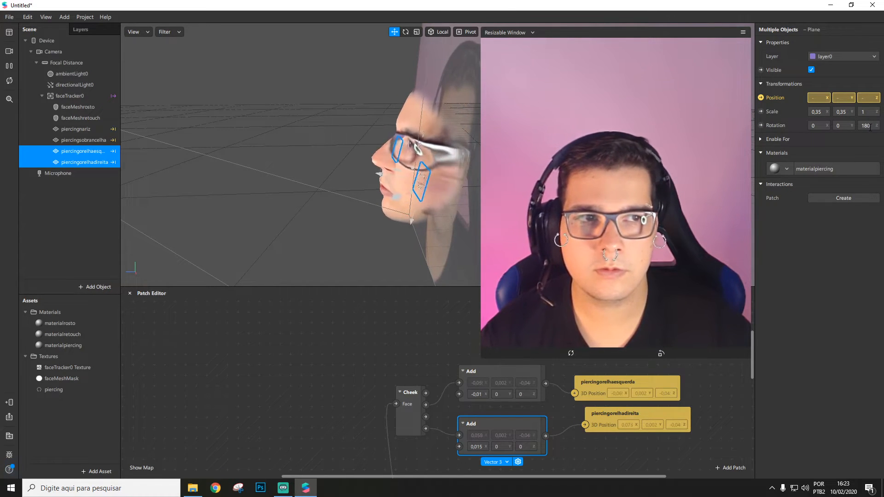
pyautogui.write('0')
pyautogui.press('Return')
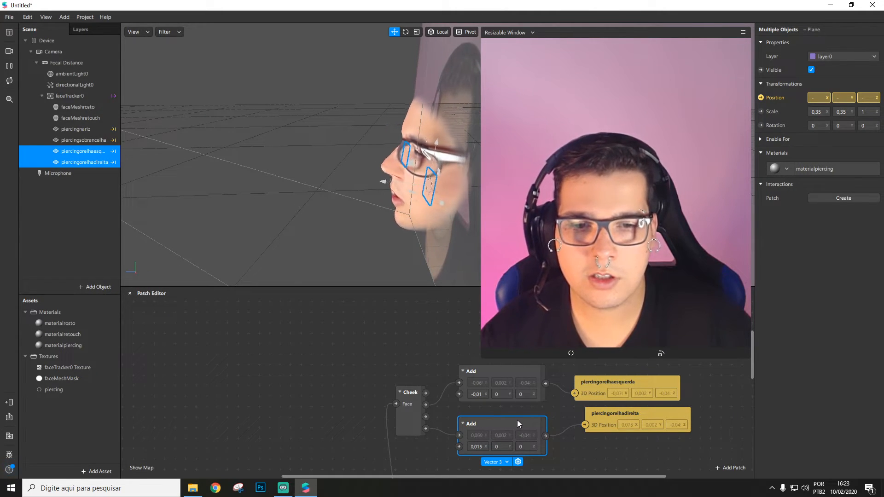
# Set the Z offset in piercingorelhadireita's Add patch to -0,07, trying -0,04 first
pyautogui.click(529, 447)
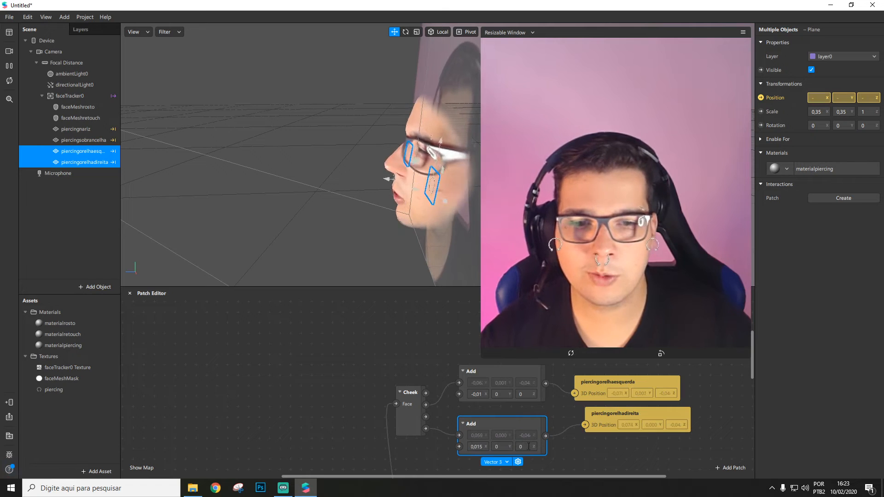
pyautogui.write('-')
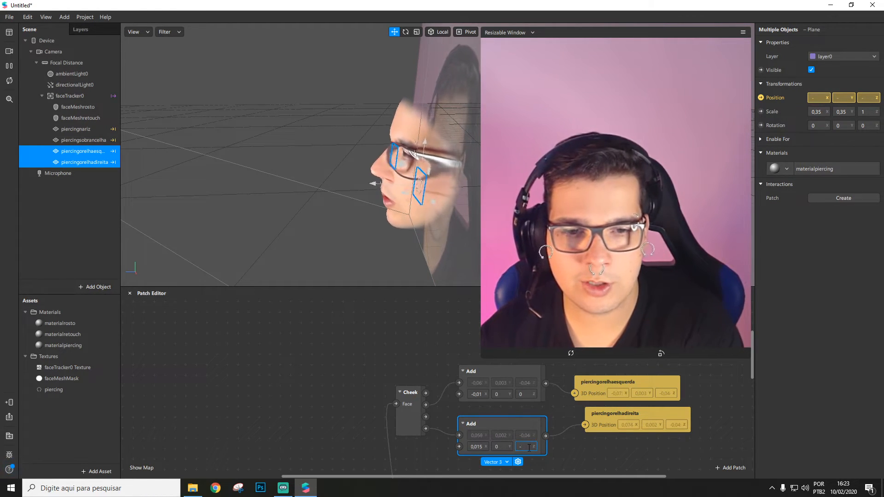
pyautogui.write('0')
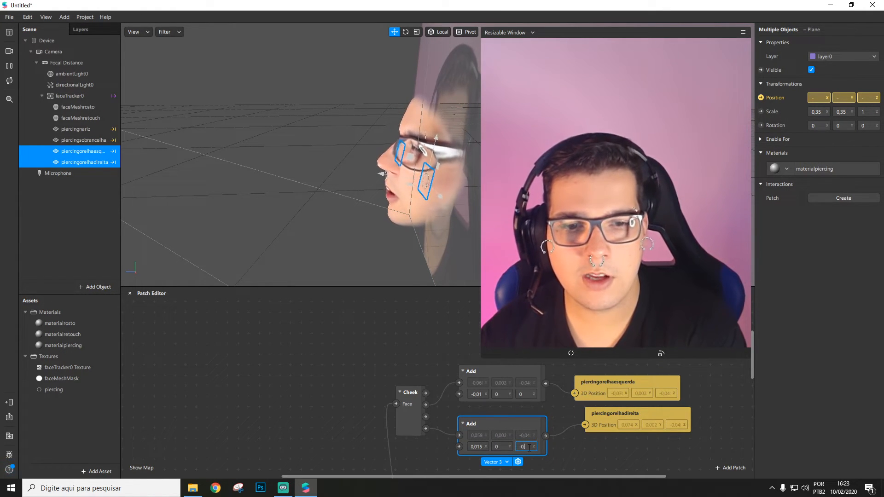
pyautogui.write(',04')
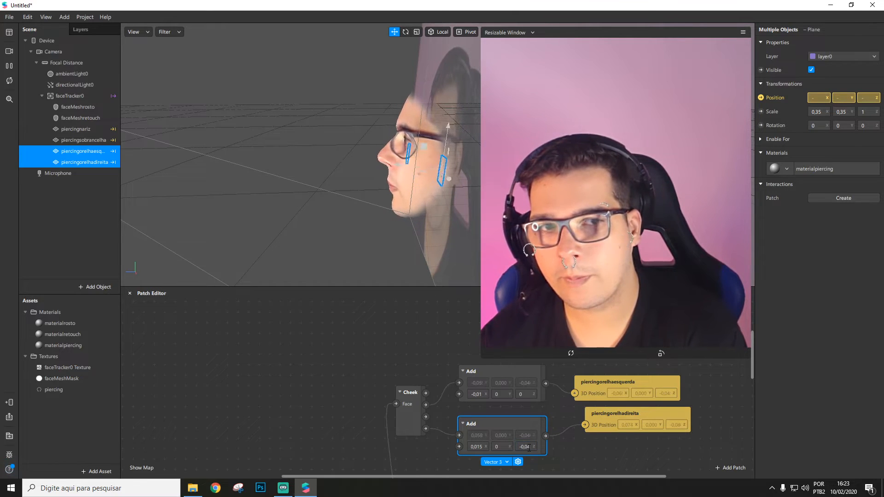
pyautogui.scroll(5, 463, 226)
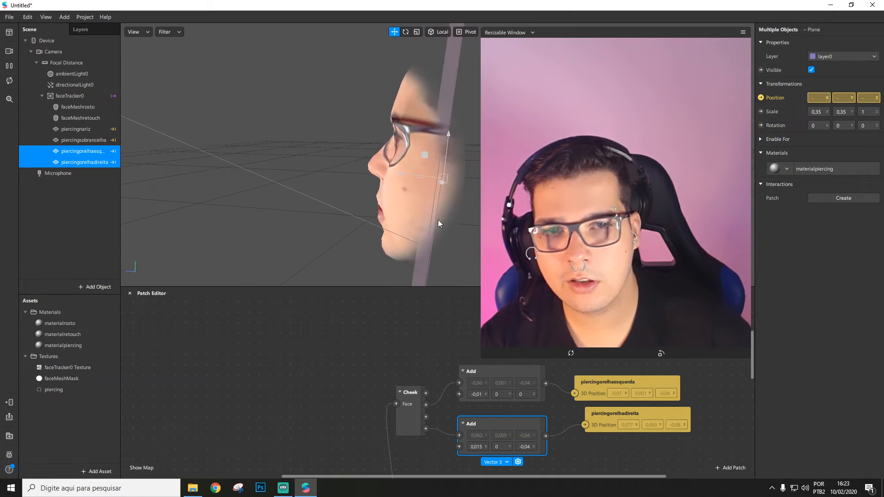
pyautogui.moveTo(443, 217); pyautogui.dragTo(455, 214)
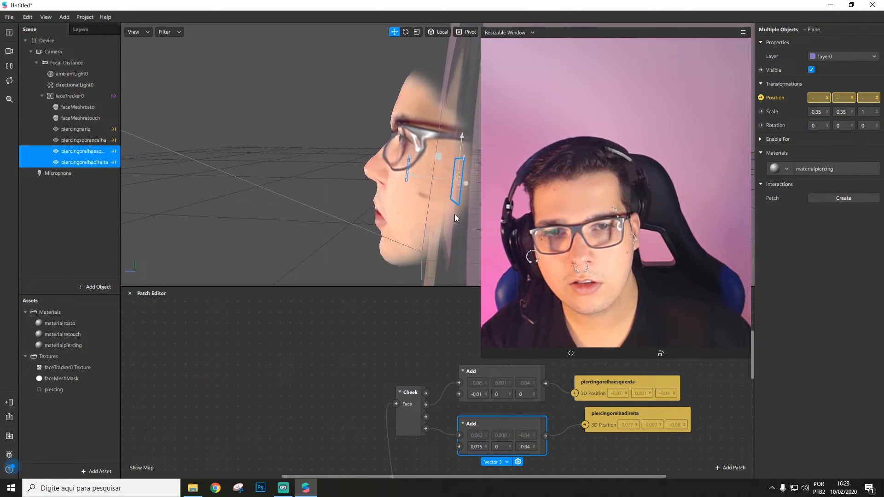
pyautogui.click(531, 447)
pyautogui.press('BackSpace')
pyautogui.write('7')
pyautogui.press('Return')
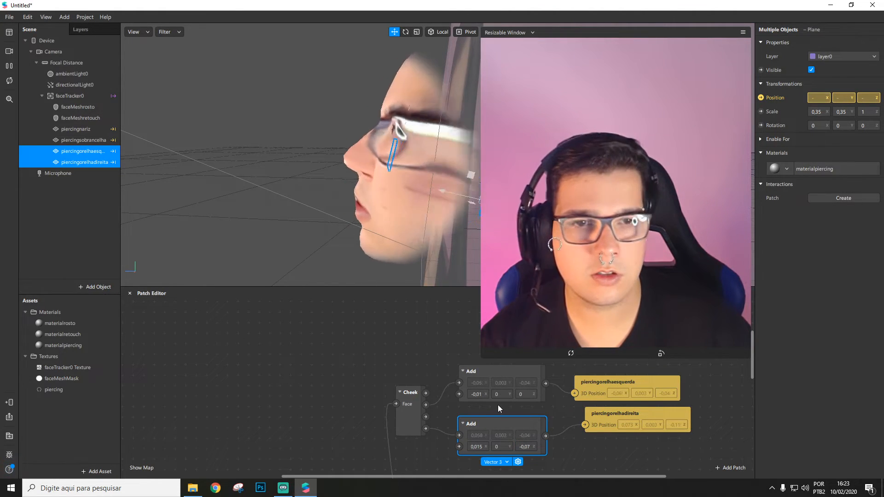
# Set the X offset in piercingorelhadireita's Add patch to 0,021, trying 0,019 first, and its Y offset to -0,01
pyautogui.click(485, 447)
pyautogui.press('BackSpace')
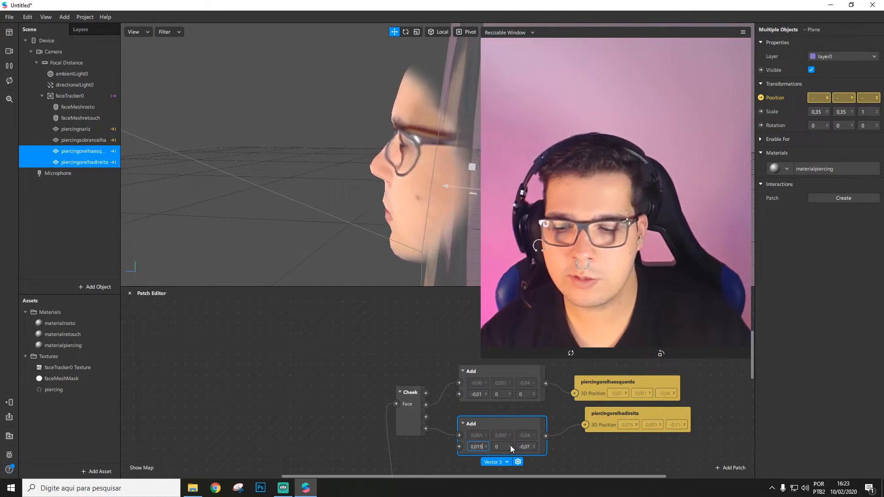
pyautogui.write('9')
pyautogui.press('Return')
pyautogui.click(484, 447)
pyautogui.press('BackSpace')
pyautogui.press('BackSpace')
pyautogui.write('21')
pyautogui.press('Return')
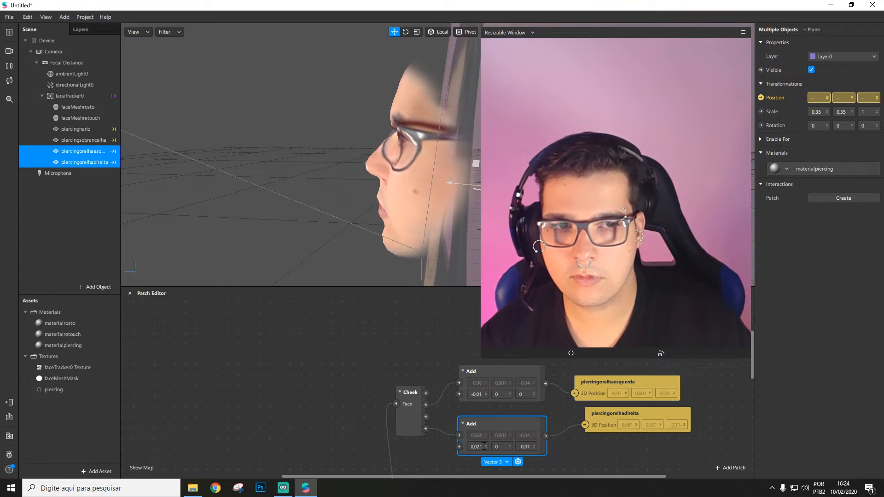
pyautogui.click(506, 447)
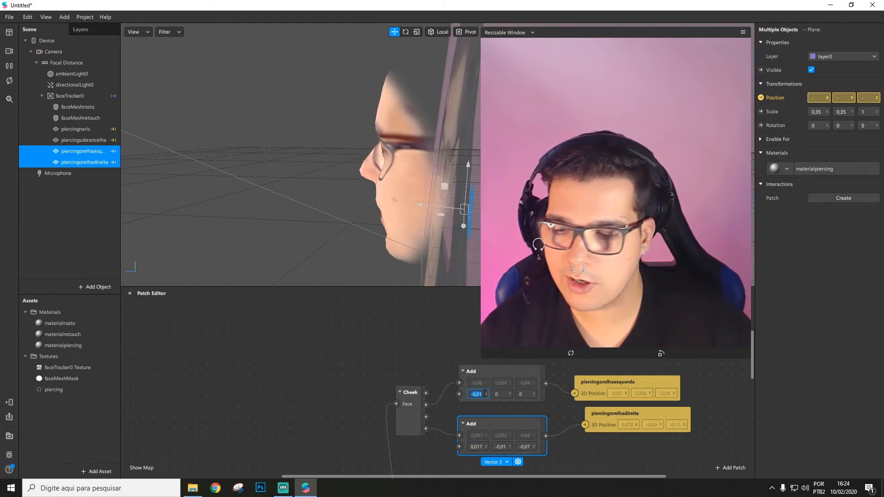
# Mirror the offsets in piercingorelhaesquerda's Add patch, using X -0,017, Y -0,01 and Z -0,07
pyautogui.press('Return')
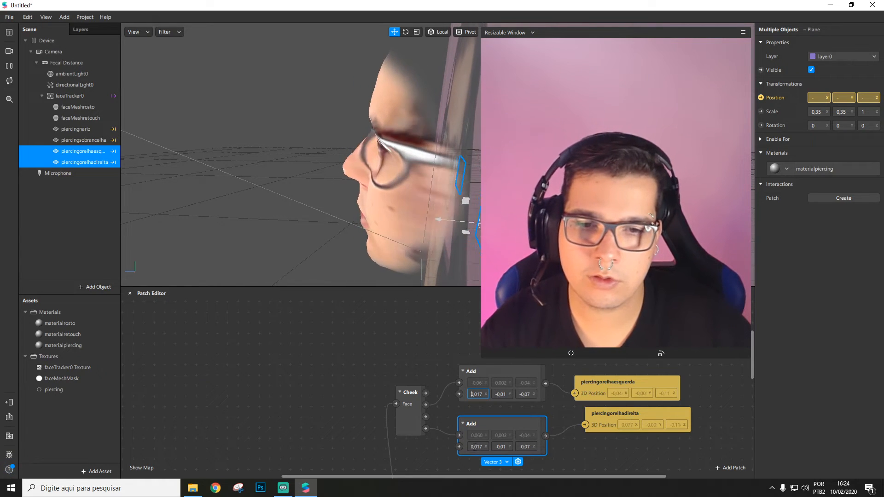
pyautogui.click(473, 395)
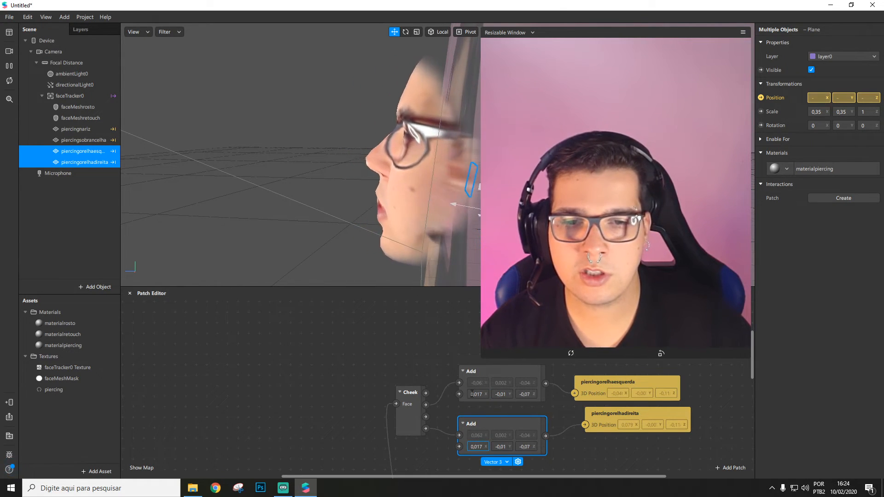
pyautogui.press('Return')
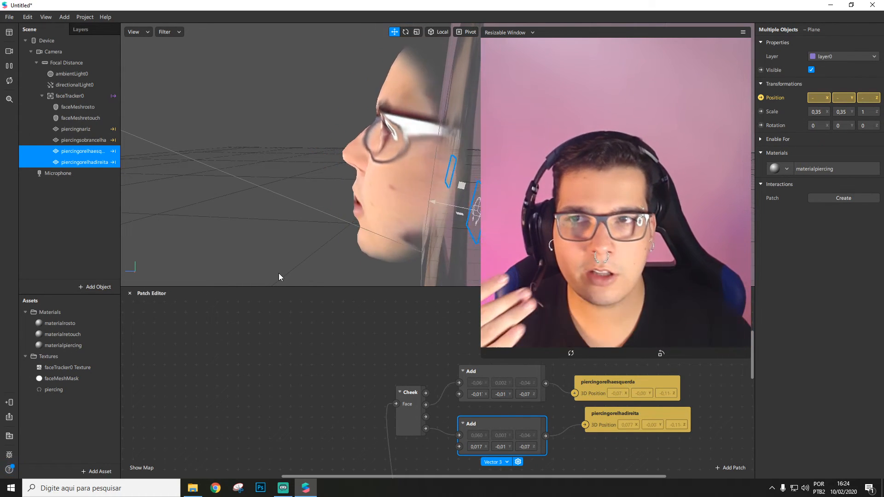
# Set the Face Tracking accuracy to High in the project's capabilities
pyautogui.click(80, 18)
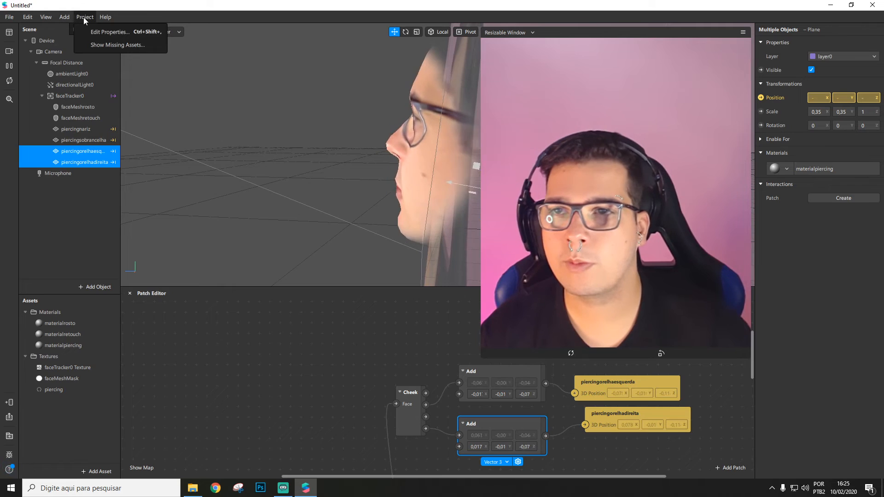
pyautogui.click(99, 32)
pyautogui.click(277, 153)
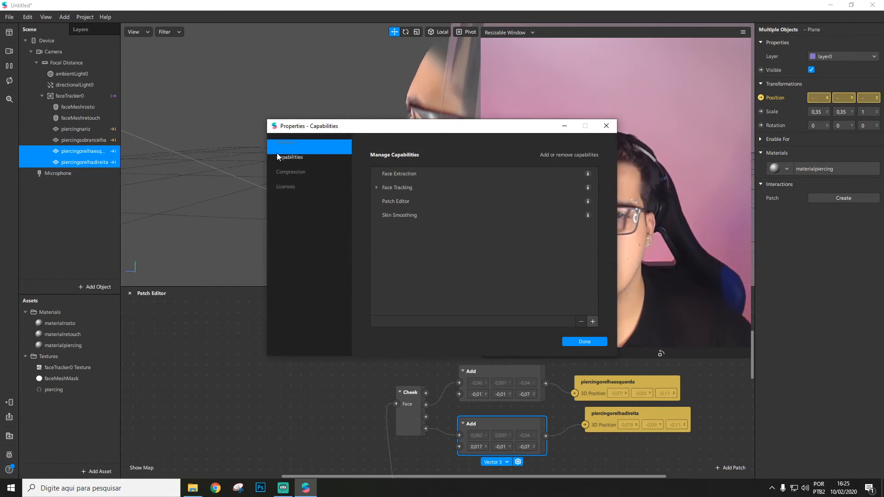
pyautogui.click(376, 187)
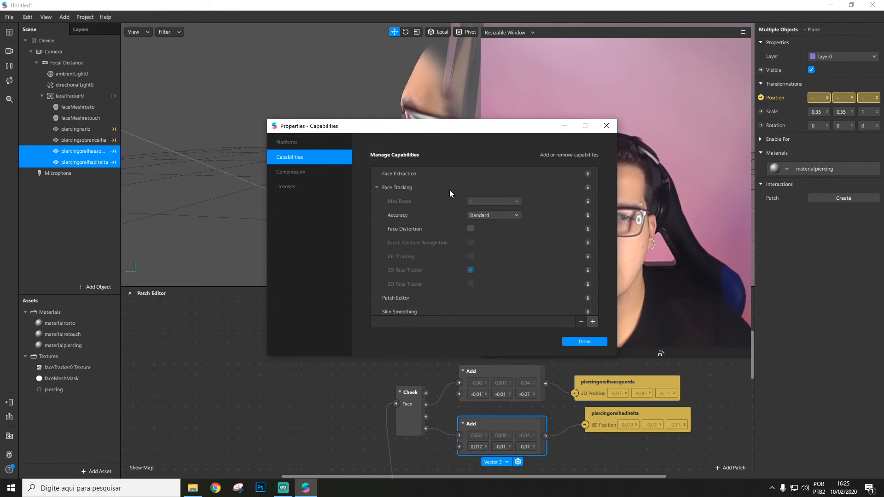
pyautogui.click(496, 216)
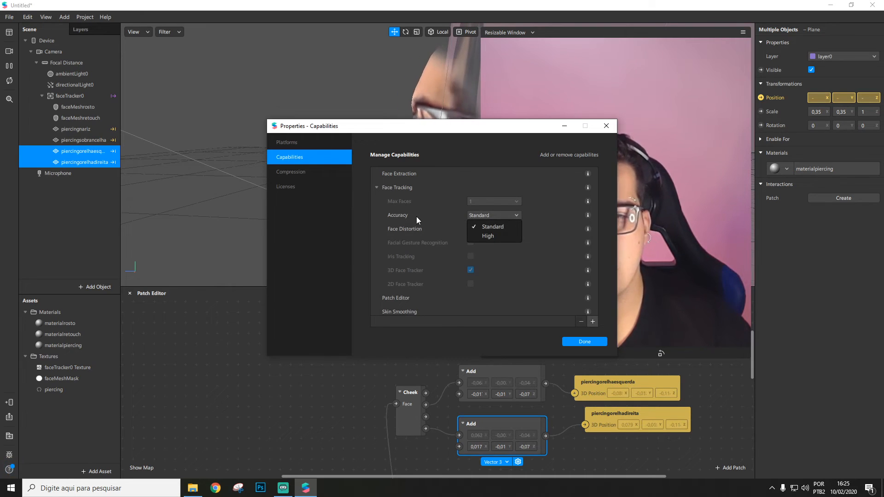
pyautogui.click(488, 236)
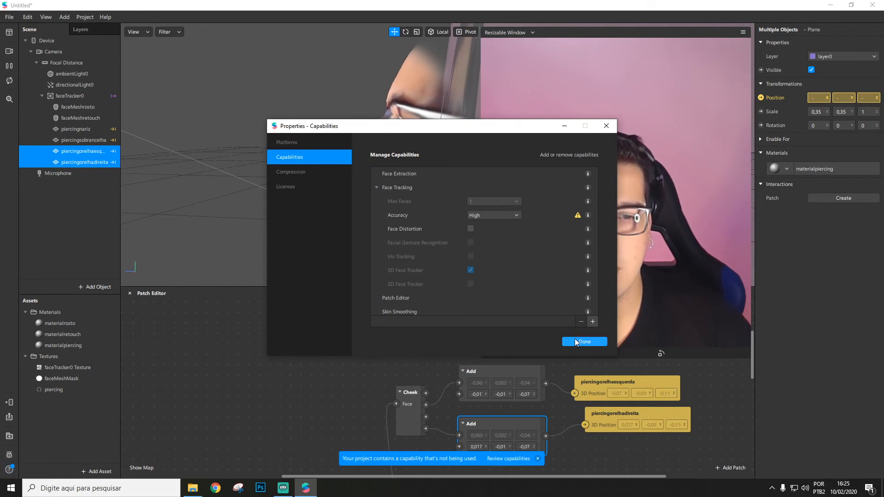
pyautogui.click(584, 342)
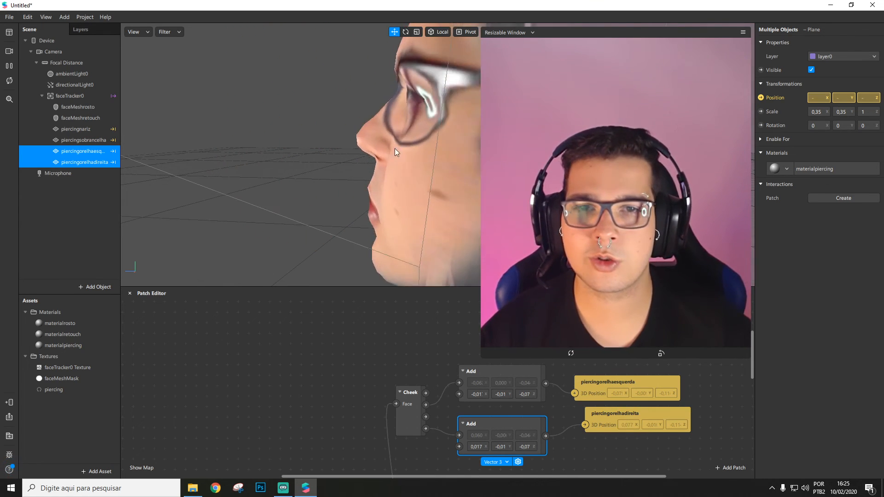
# Examine the ear piercing planes from the front of the face and review the patch graph down to the Nose patch
pyautogui.scroll(-5, 395, 152)
pyautogui.moveTo(391, 172); pyautogui.dragTo(525, 185, button='right')
pyautogui.moveTo(440, 176)
pyautogui.mouseDown(button='right')
pyautogui.moveTo(435, 209)
pyautogui.moveTo(439, 187)
pyautogui.mouseUp(button='right')
pyautogui.scroll(3, 440, 193)
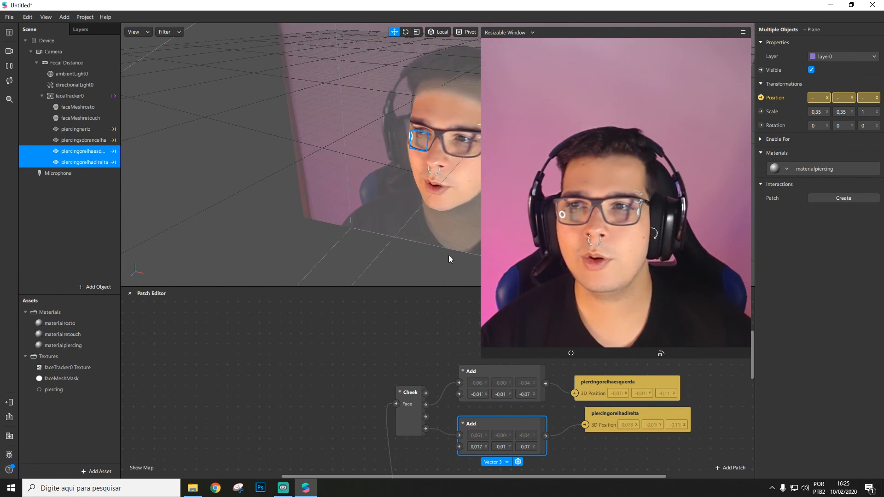
pyautogui.click(420, 352)
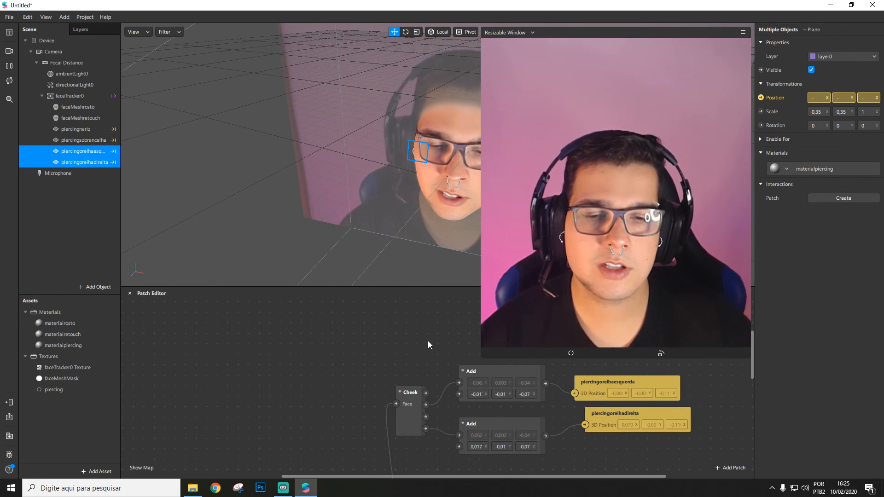
pyautogui.scroll(-5, 431, 380)
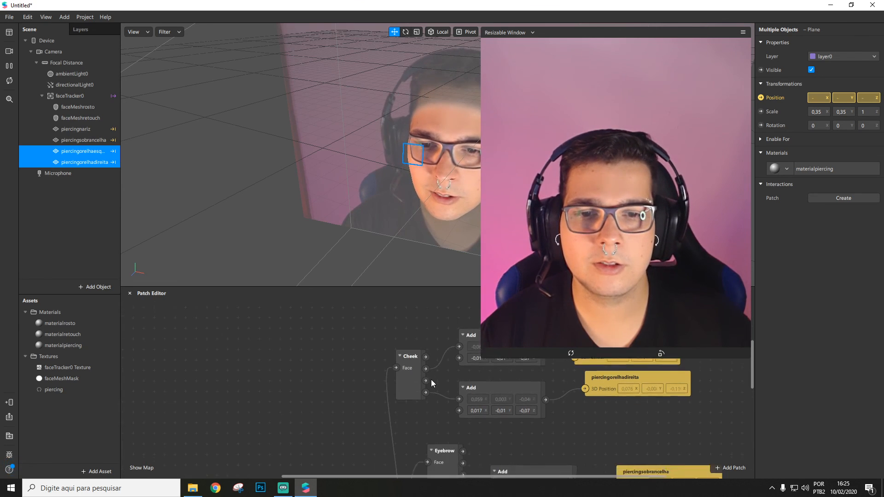
pyautogui.scroll(-4, 446, 375)
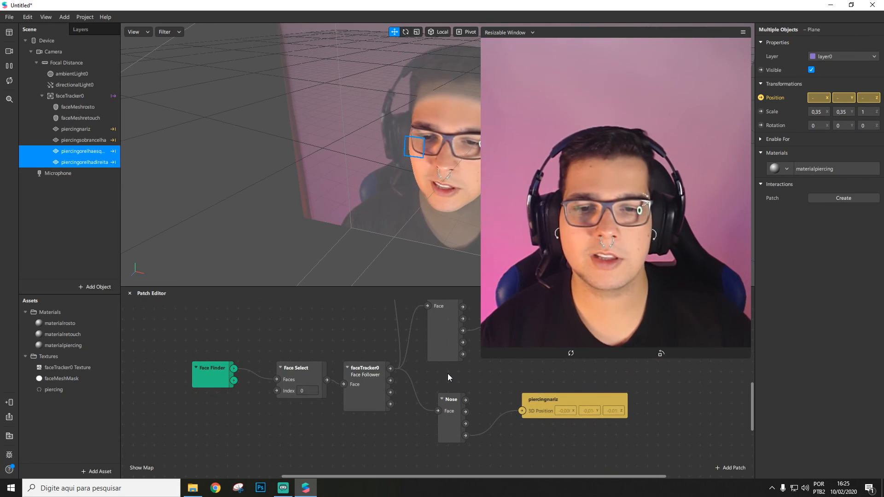